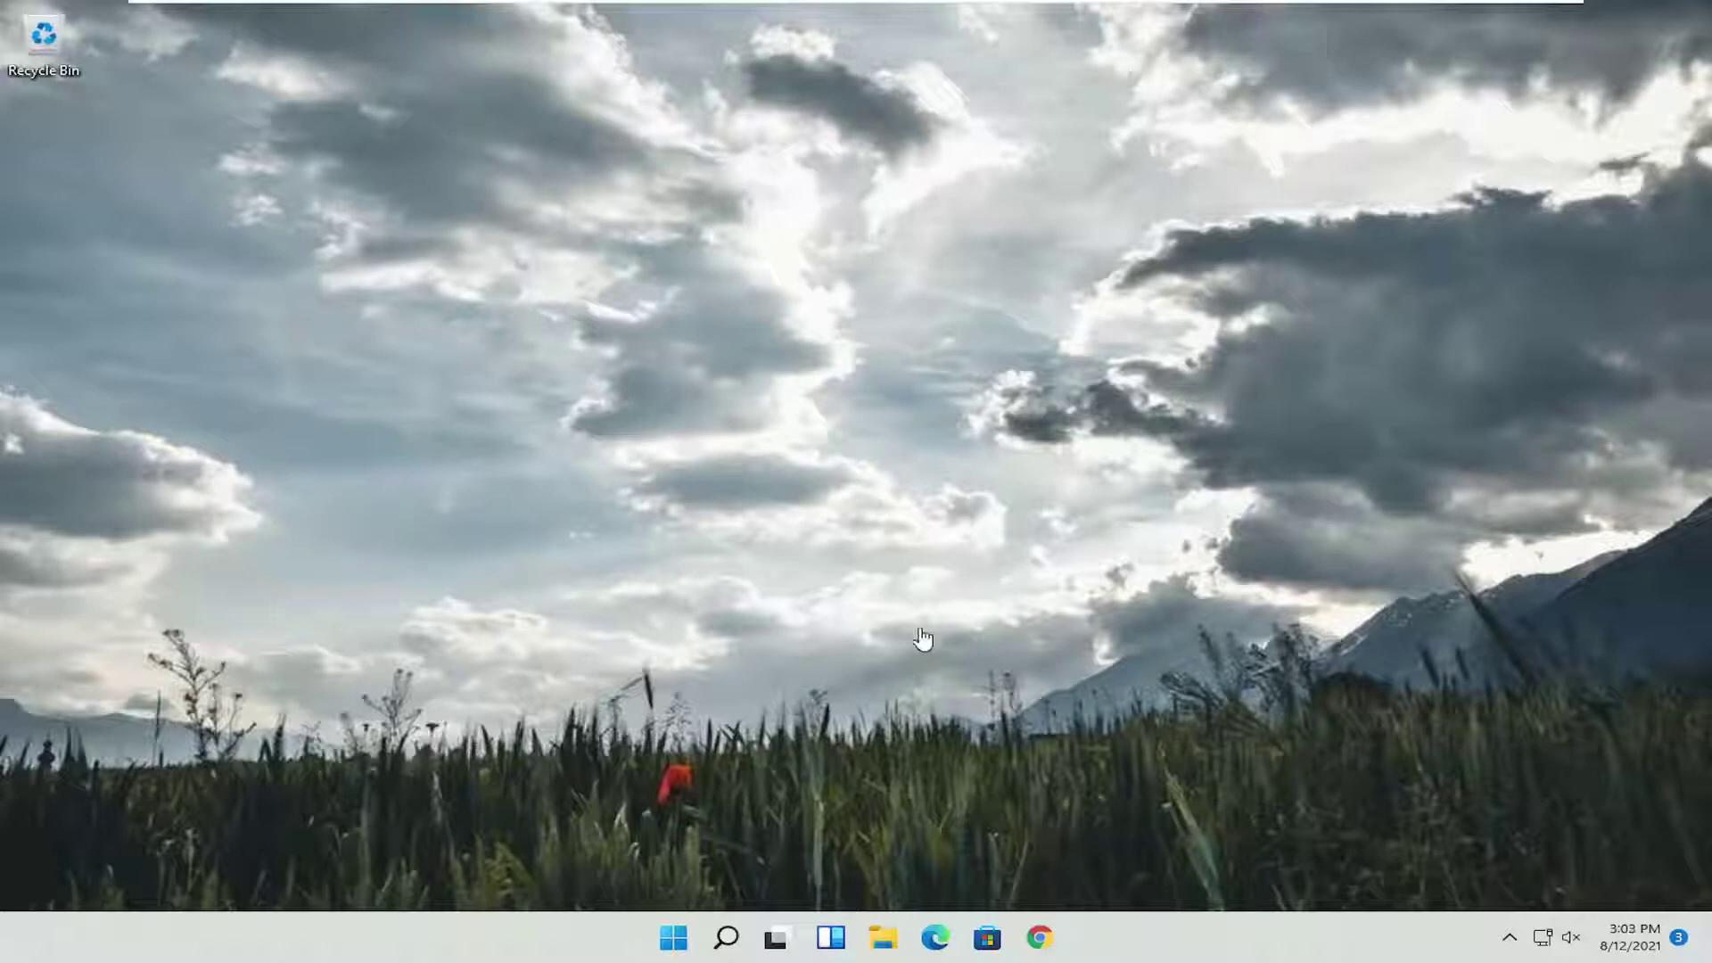
Step: Launch Control Panel from Windows search and keep the Large icons view
click(728, 933)
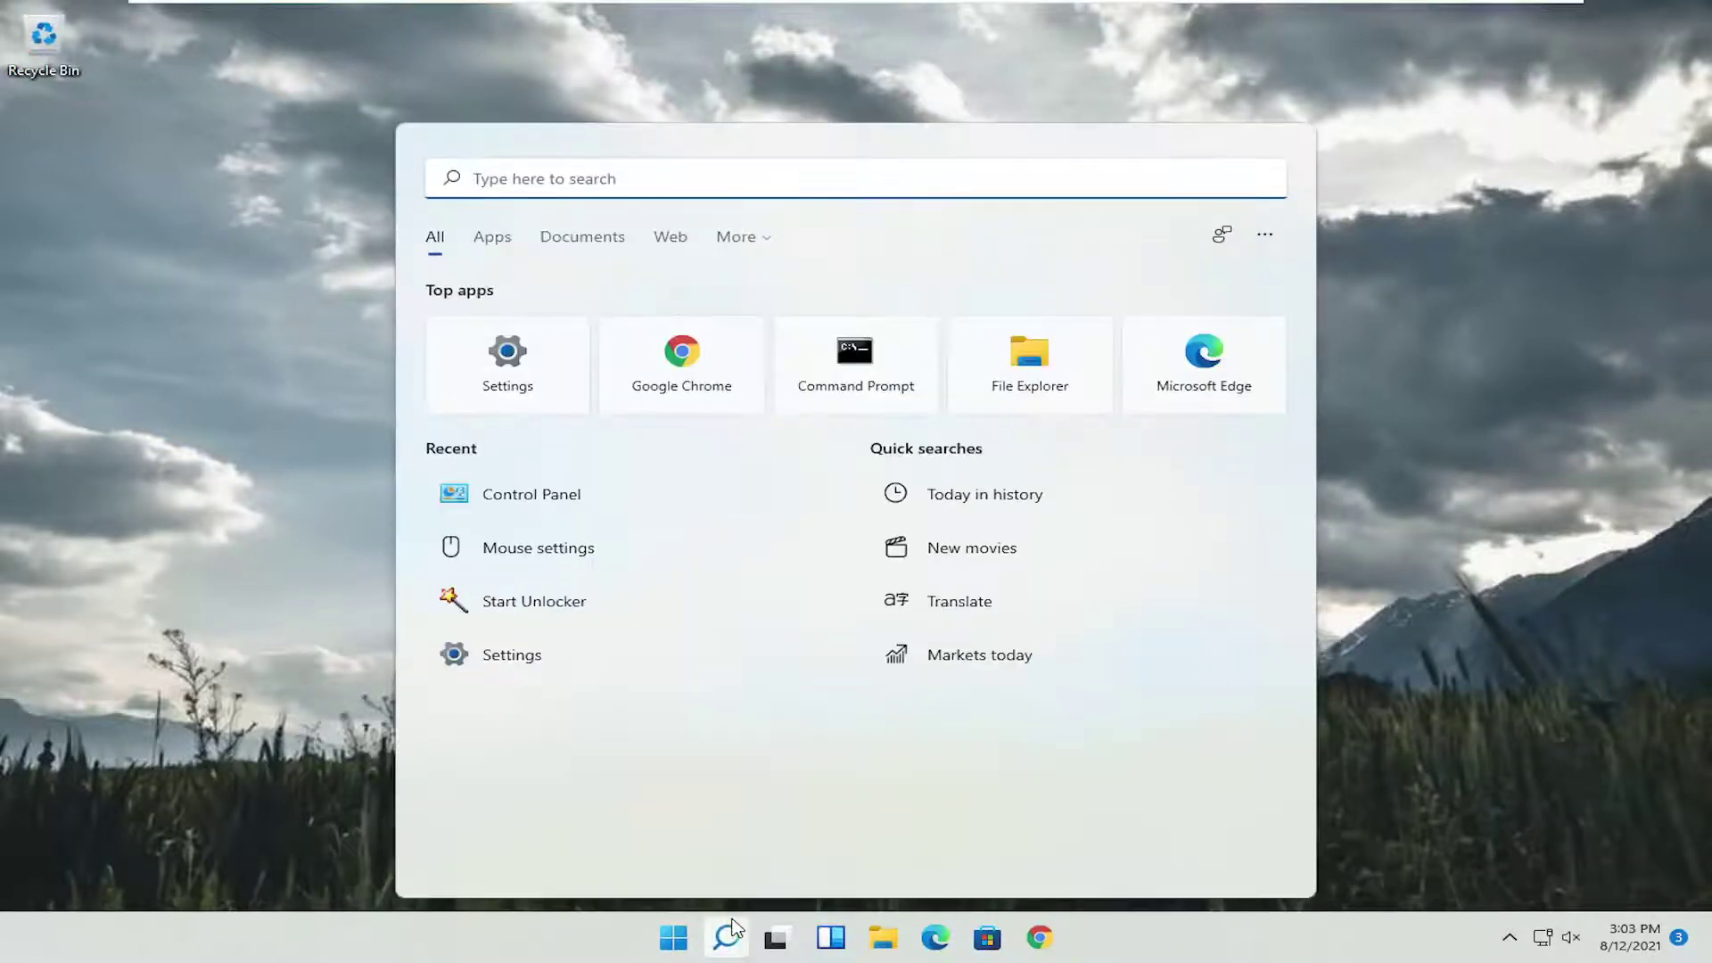
text(control)
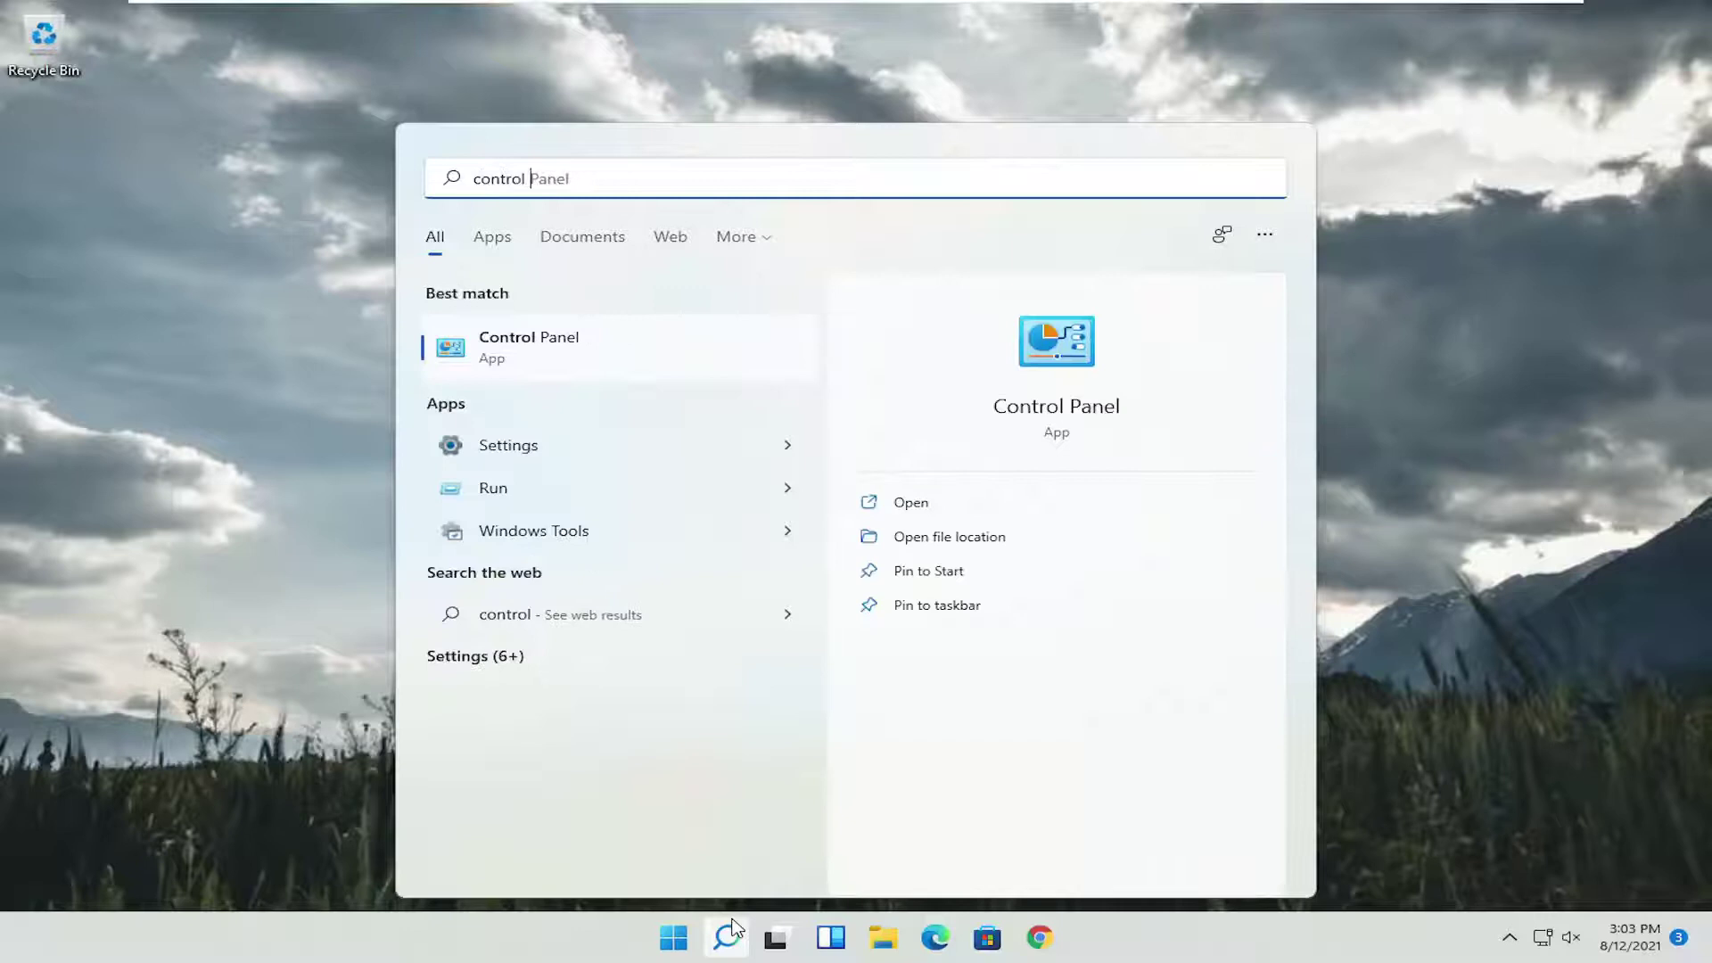
text( panel)
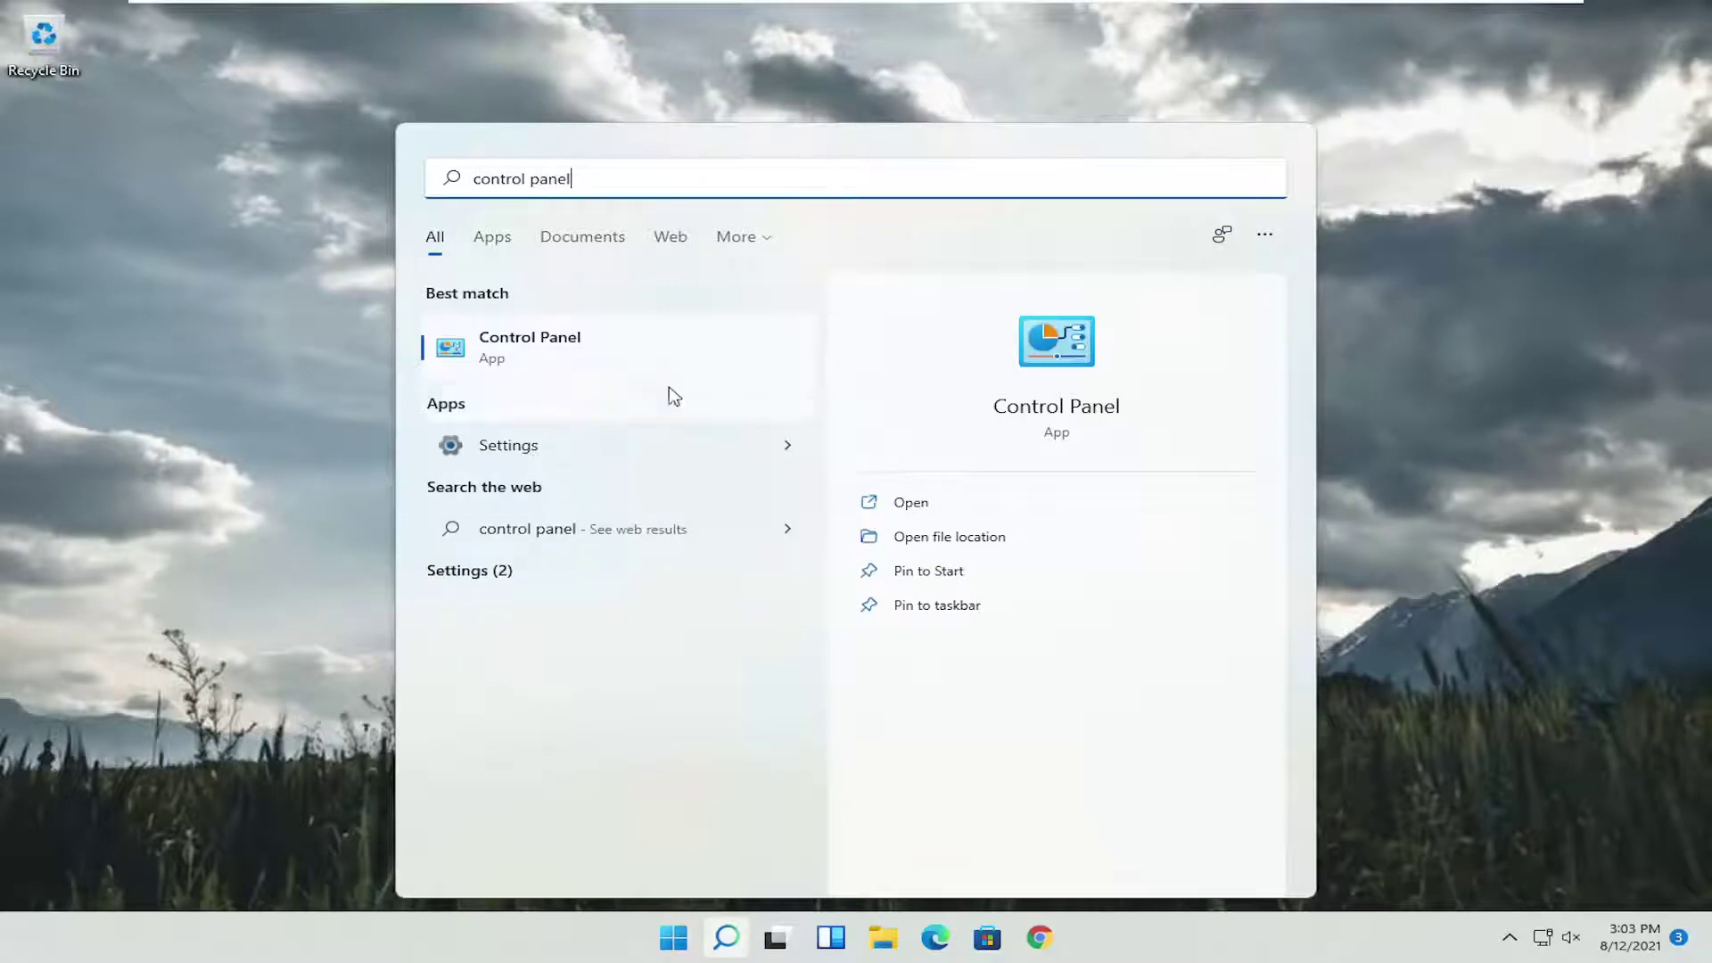
click(535, 359)
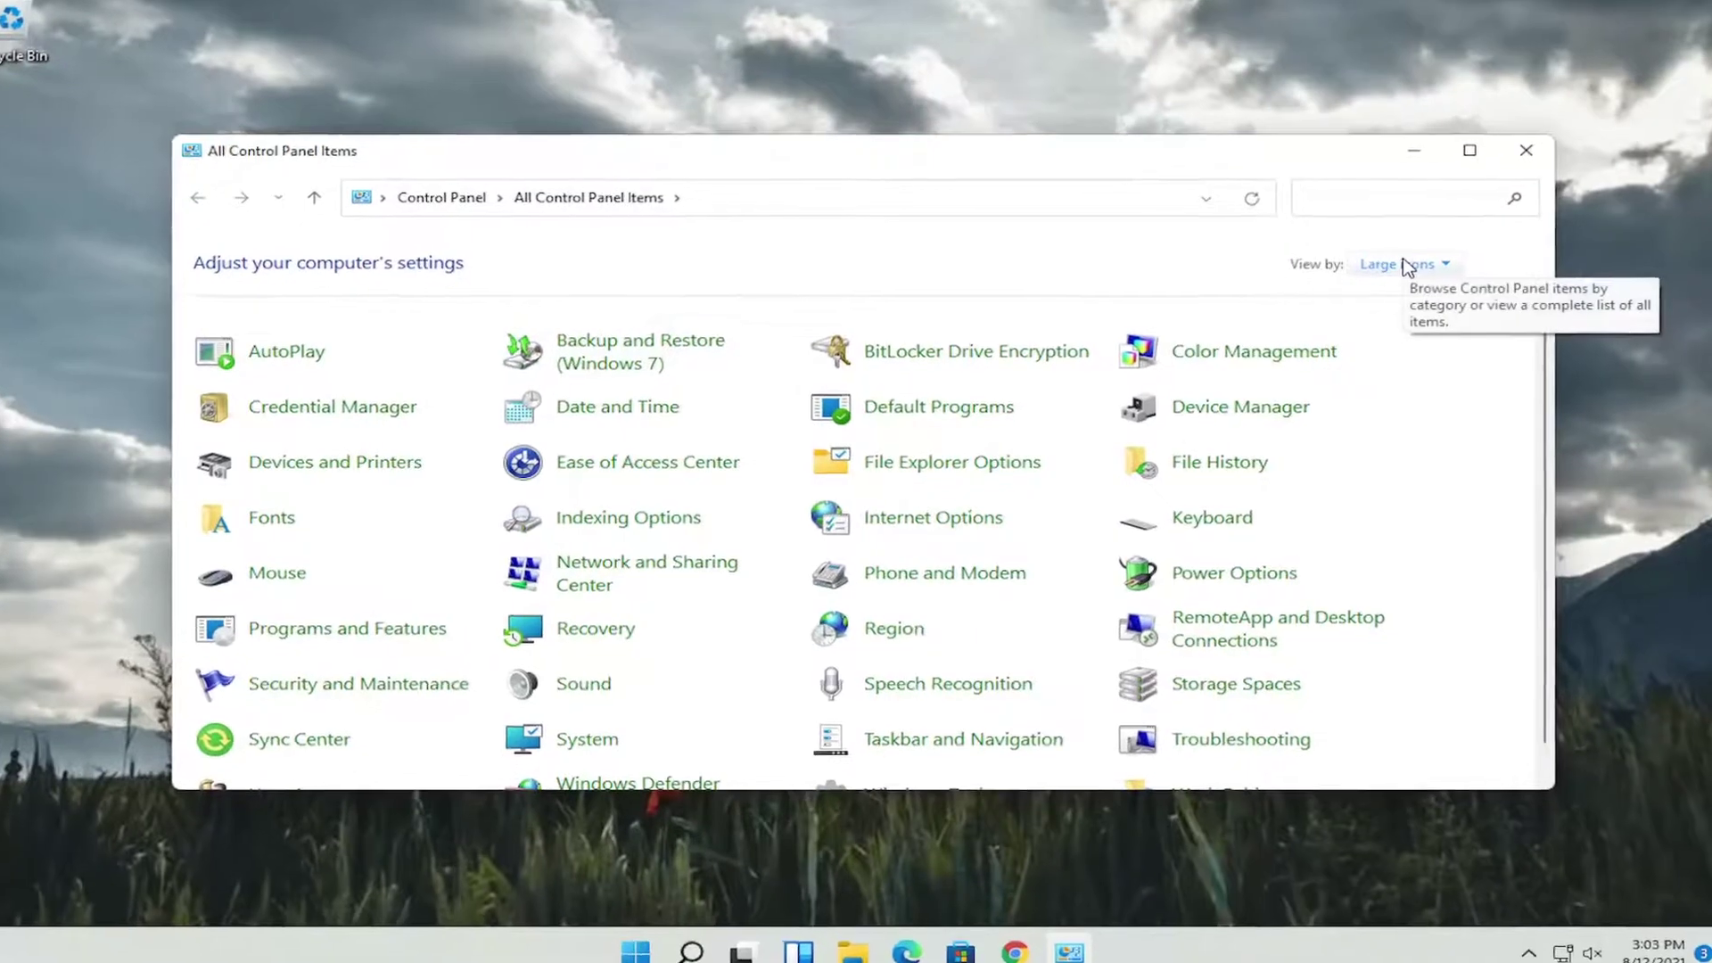
click(1407, 265)
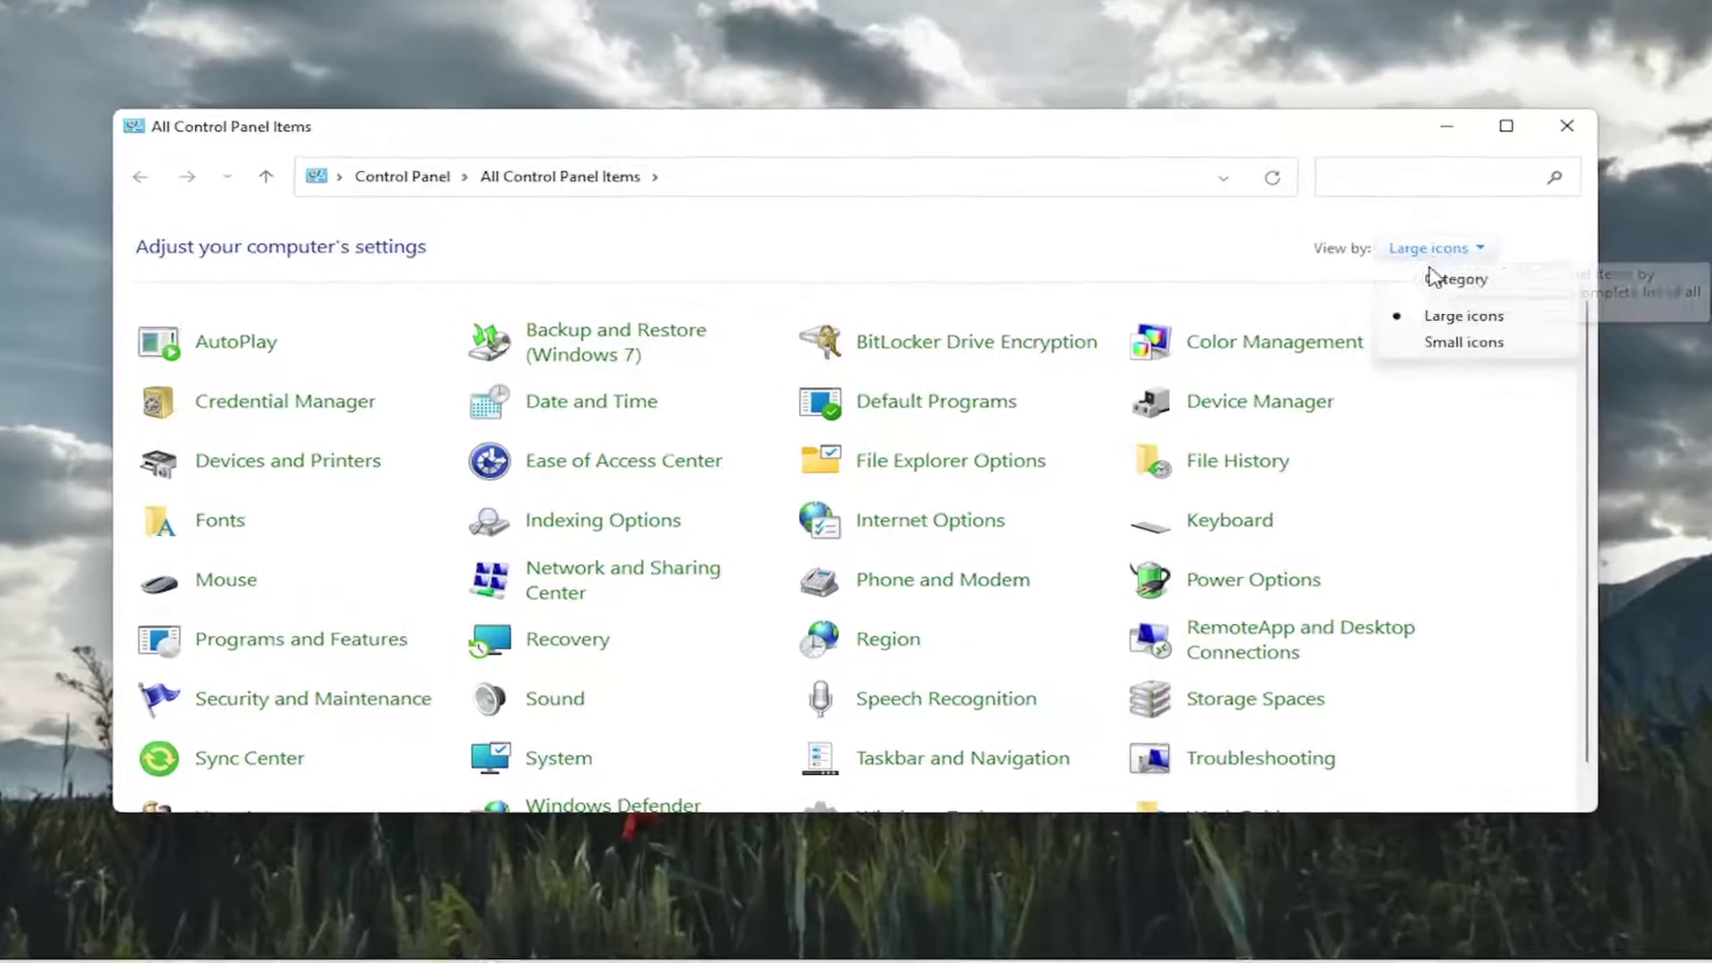
click(1421, 311)
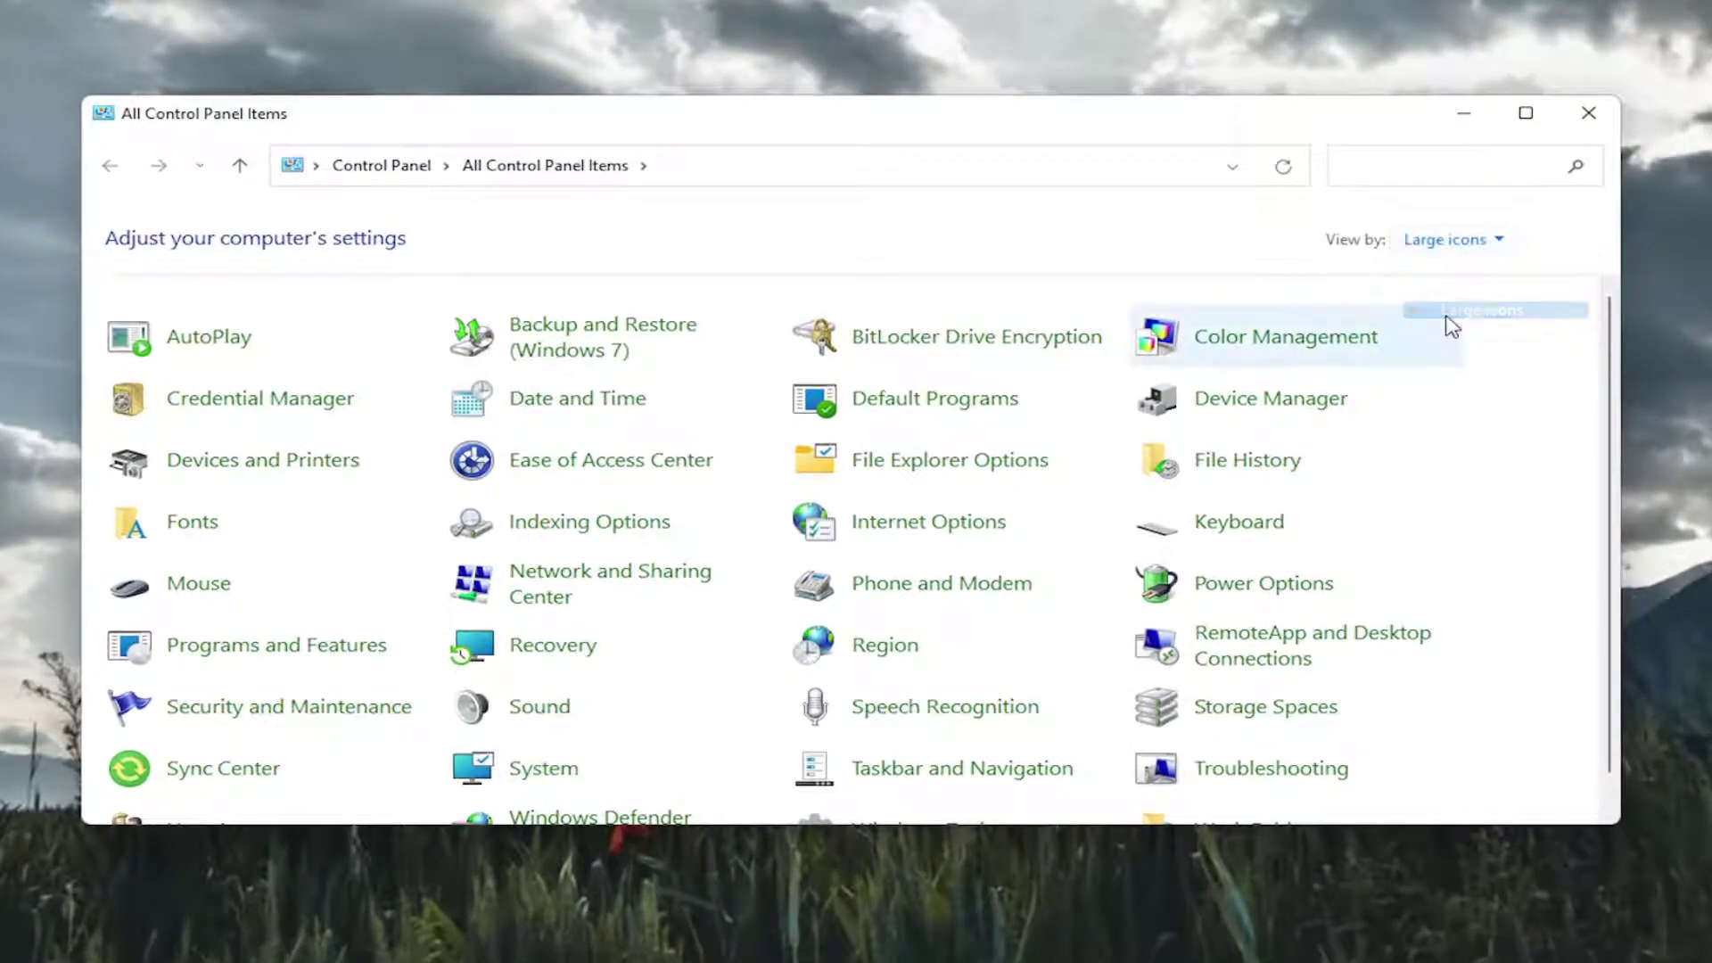
Step: Go into Power Options and edit the Balanced plan's settings
click(1205, 584)
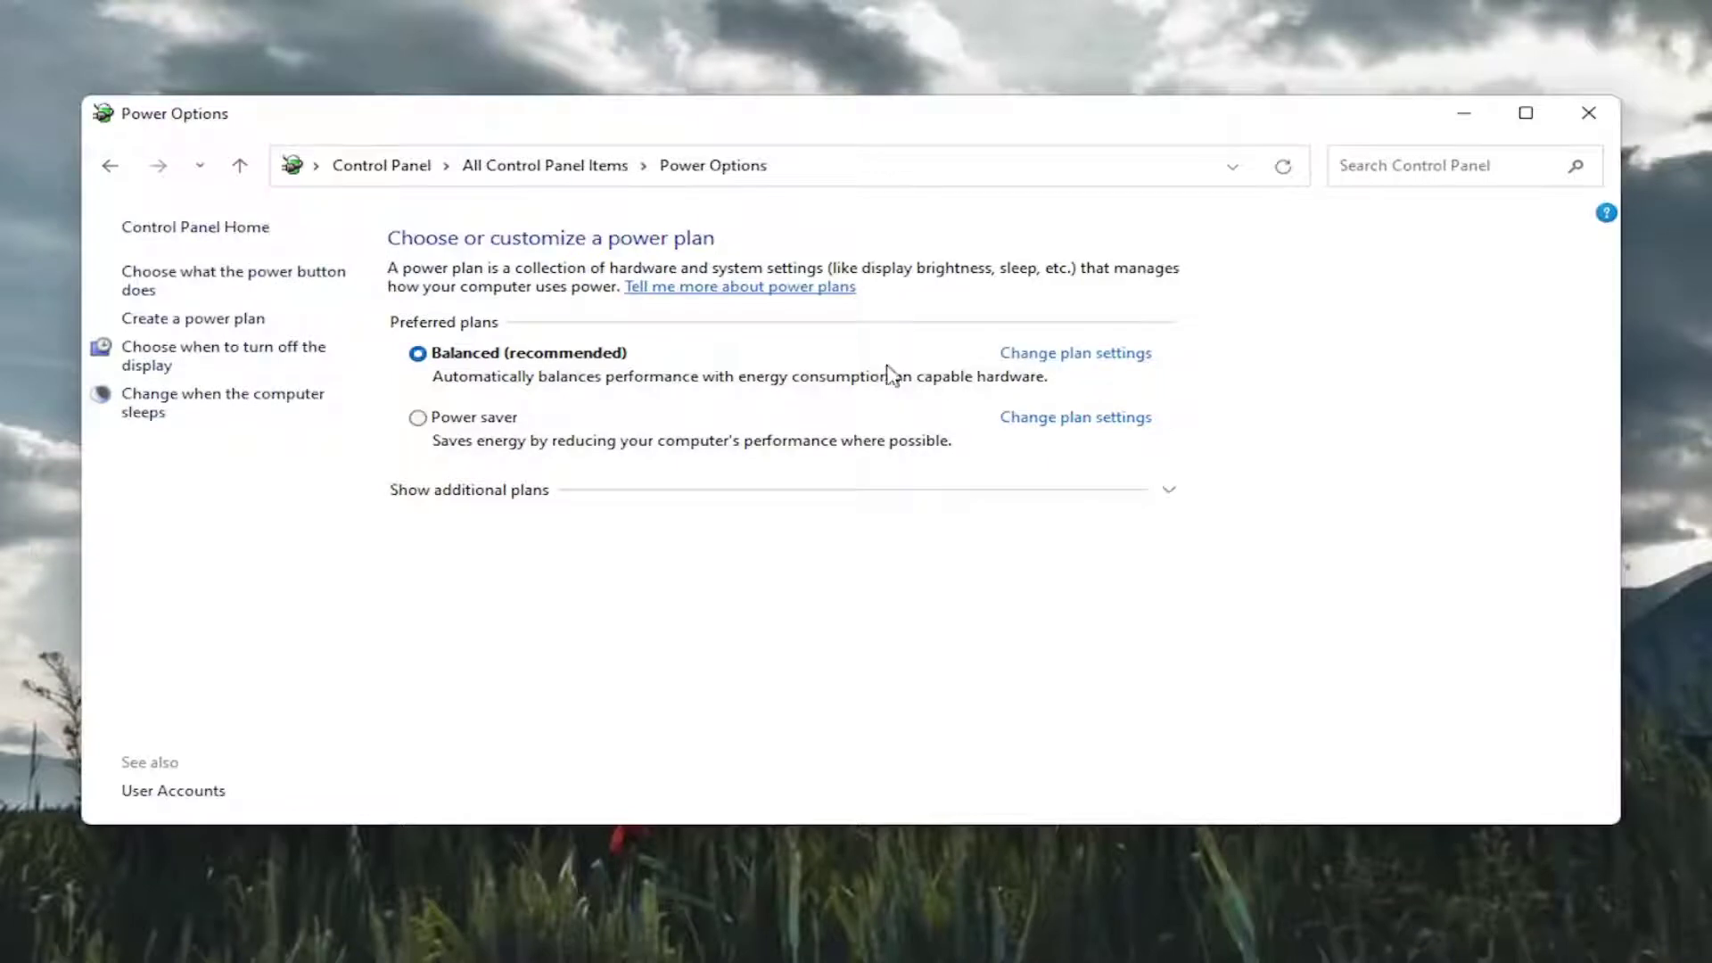
click(1038, 354)
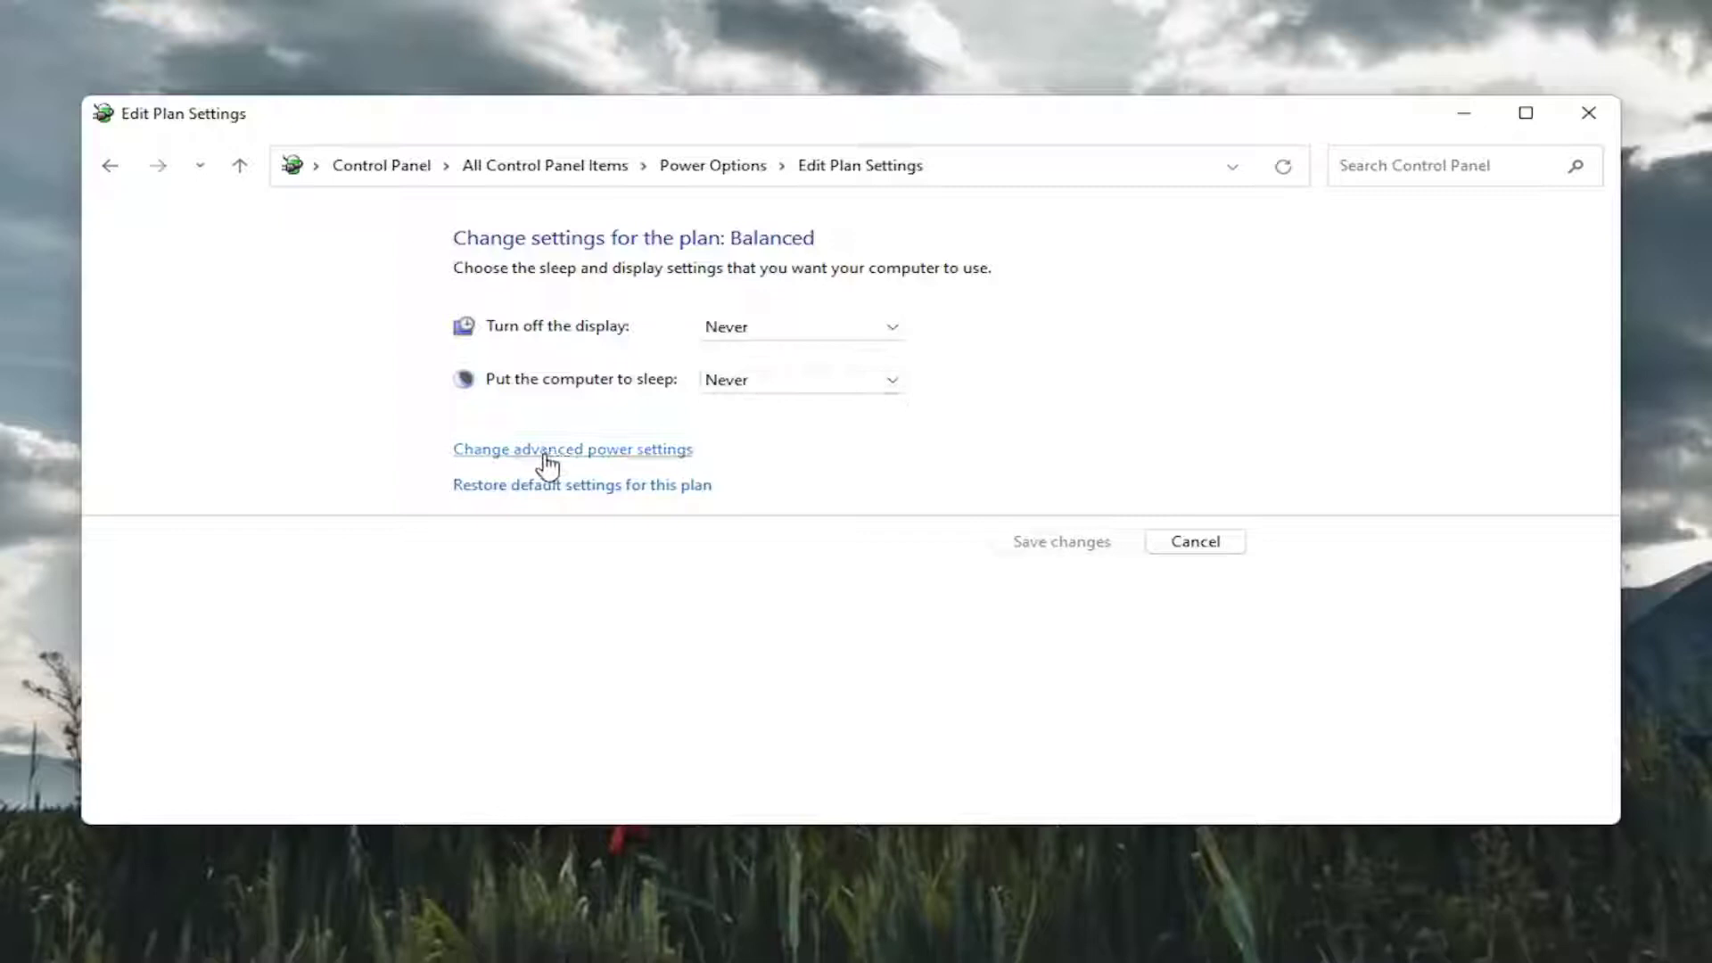
Step: Reach the Link State Power Management value under PCI Express in advanced power settings
click(556, 462)
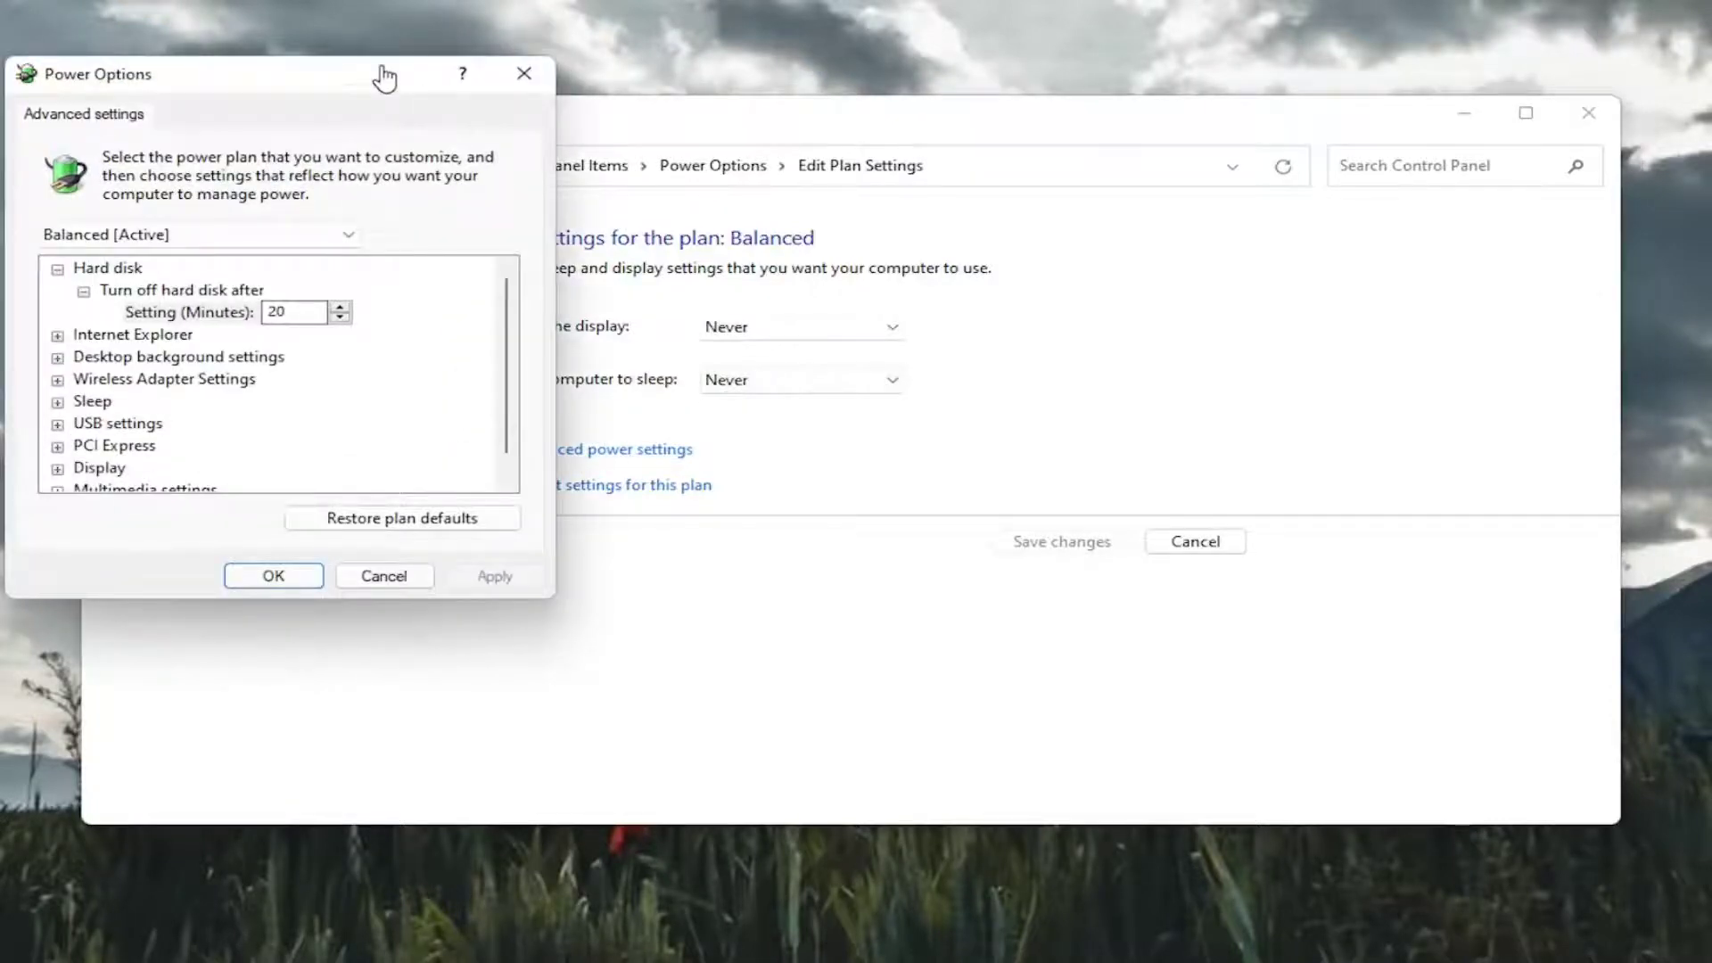
drag(343, 76, 730, 134)
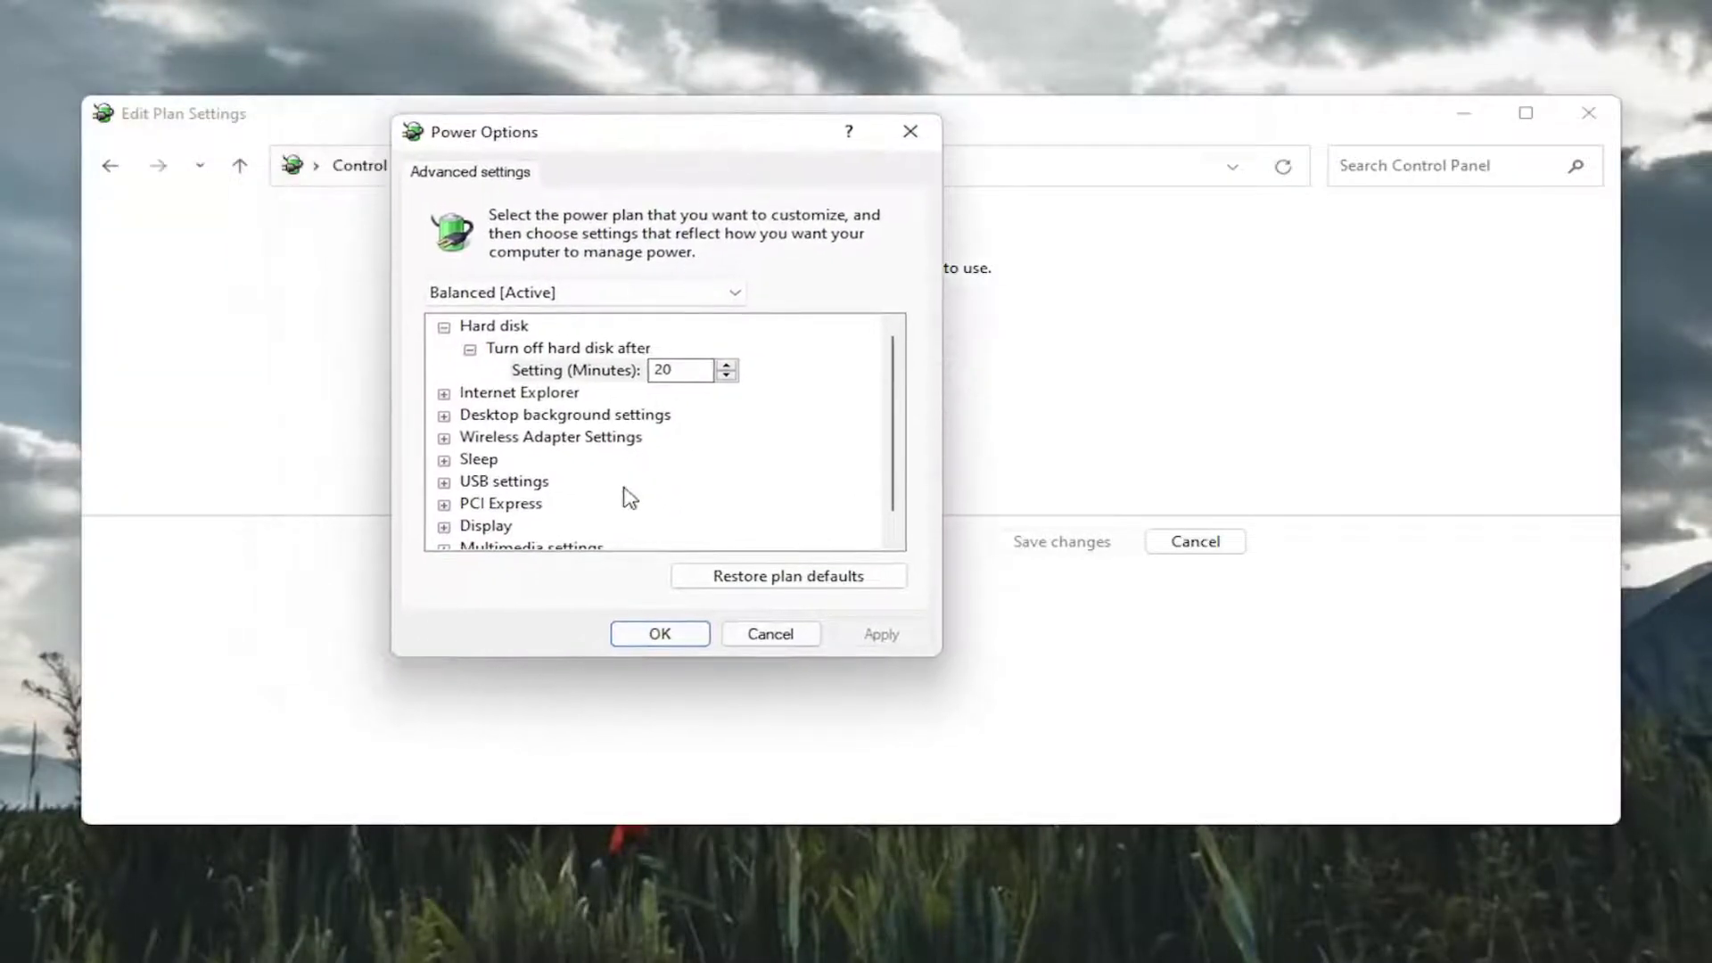
scroll(628, 496, down, 1)
click(444, 483)
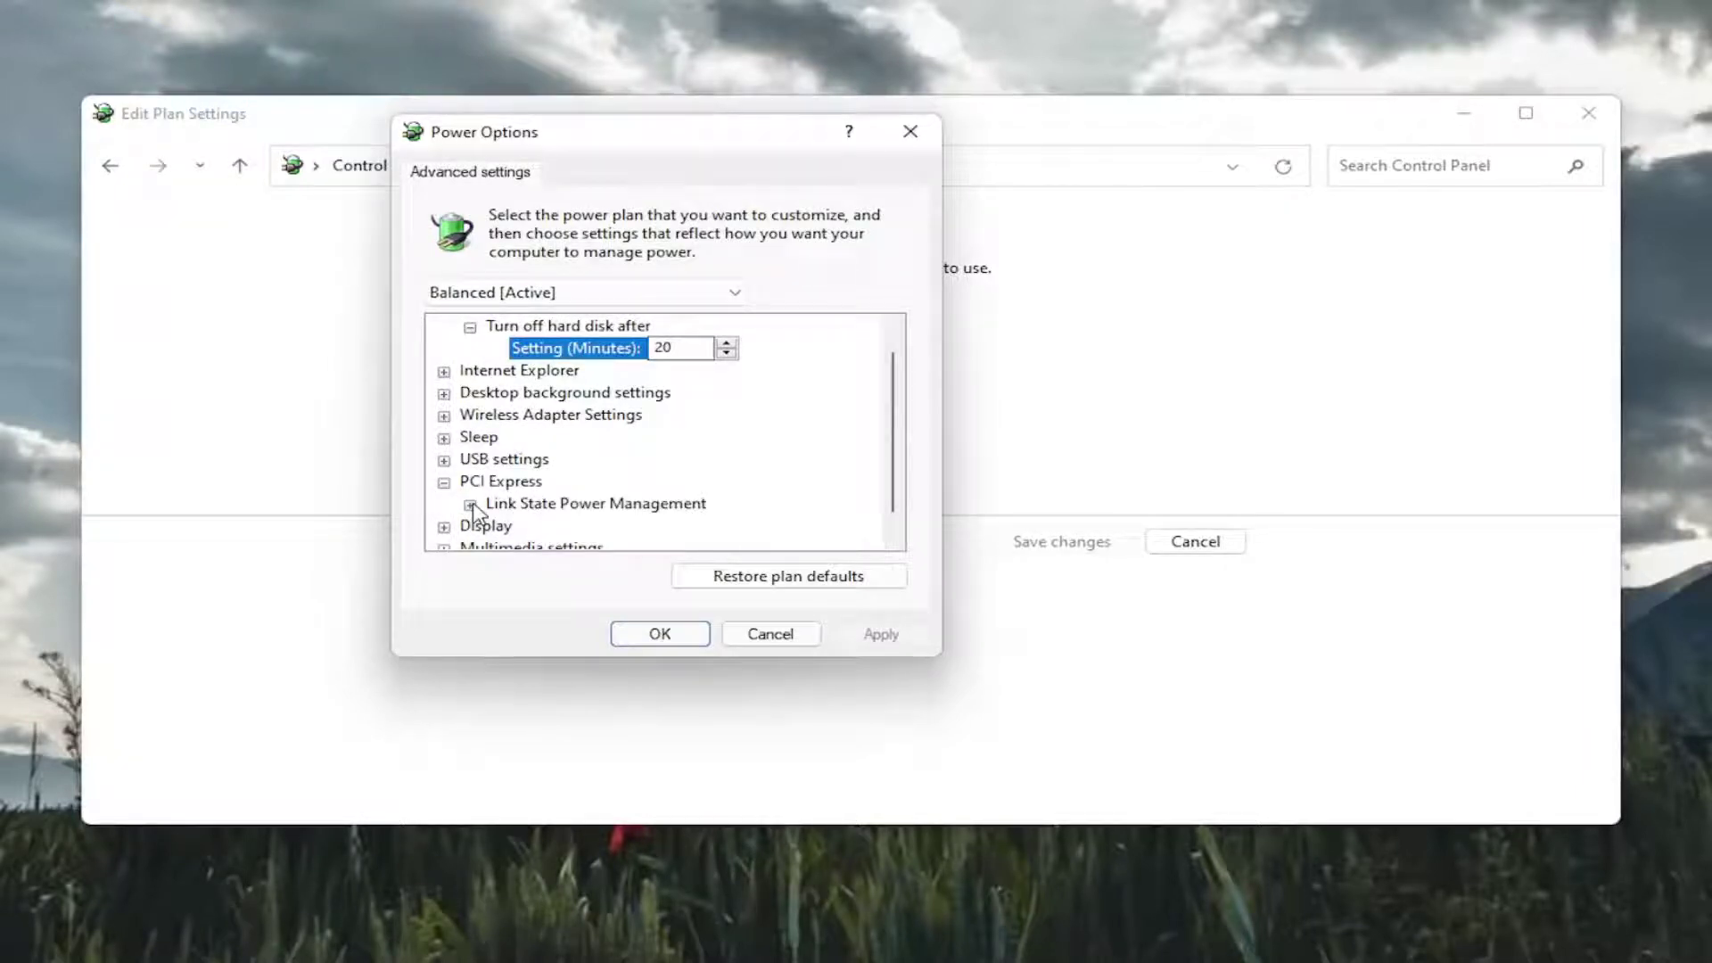
click(471, 506)
scroll(593, 523, down, 1)
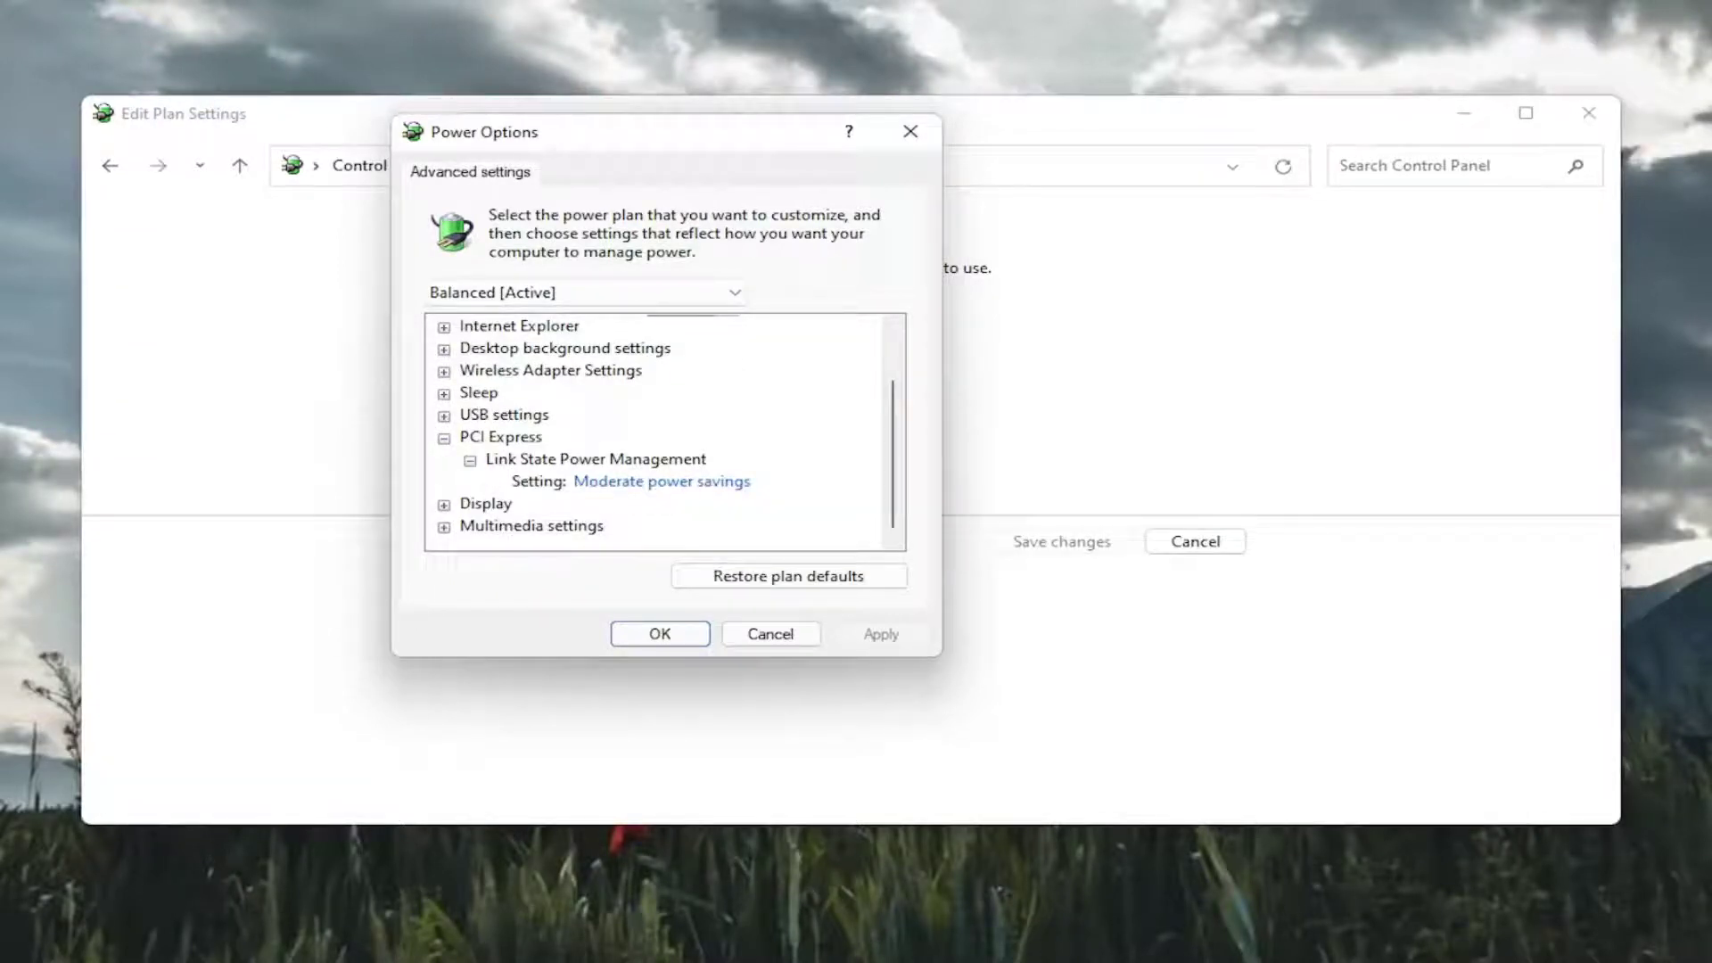
Step: Set Link State Power Management to Off, apply and confirm
click(652, 484)
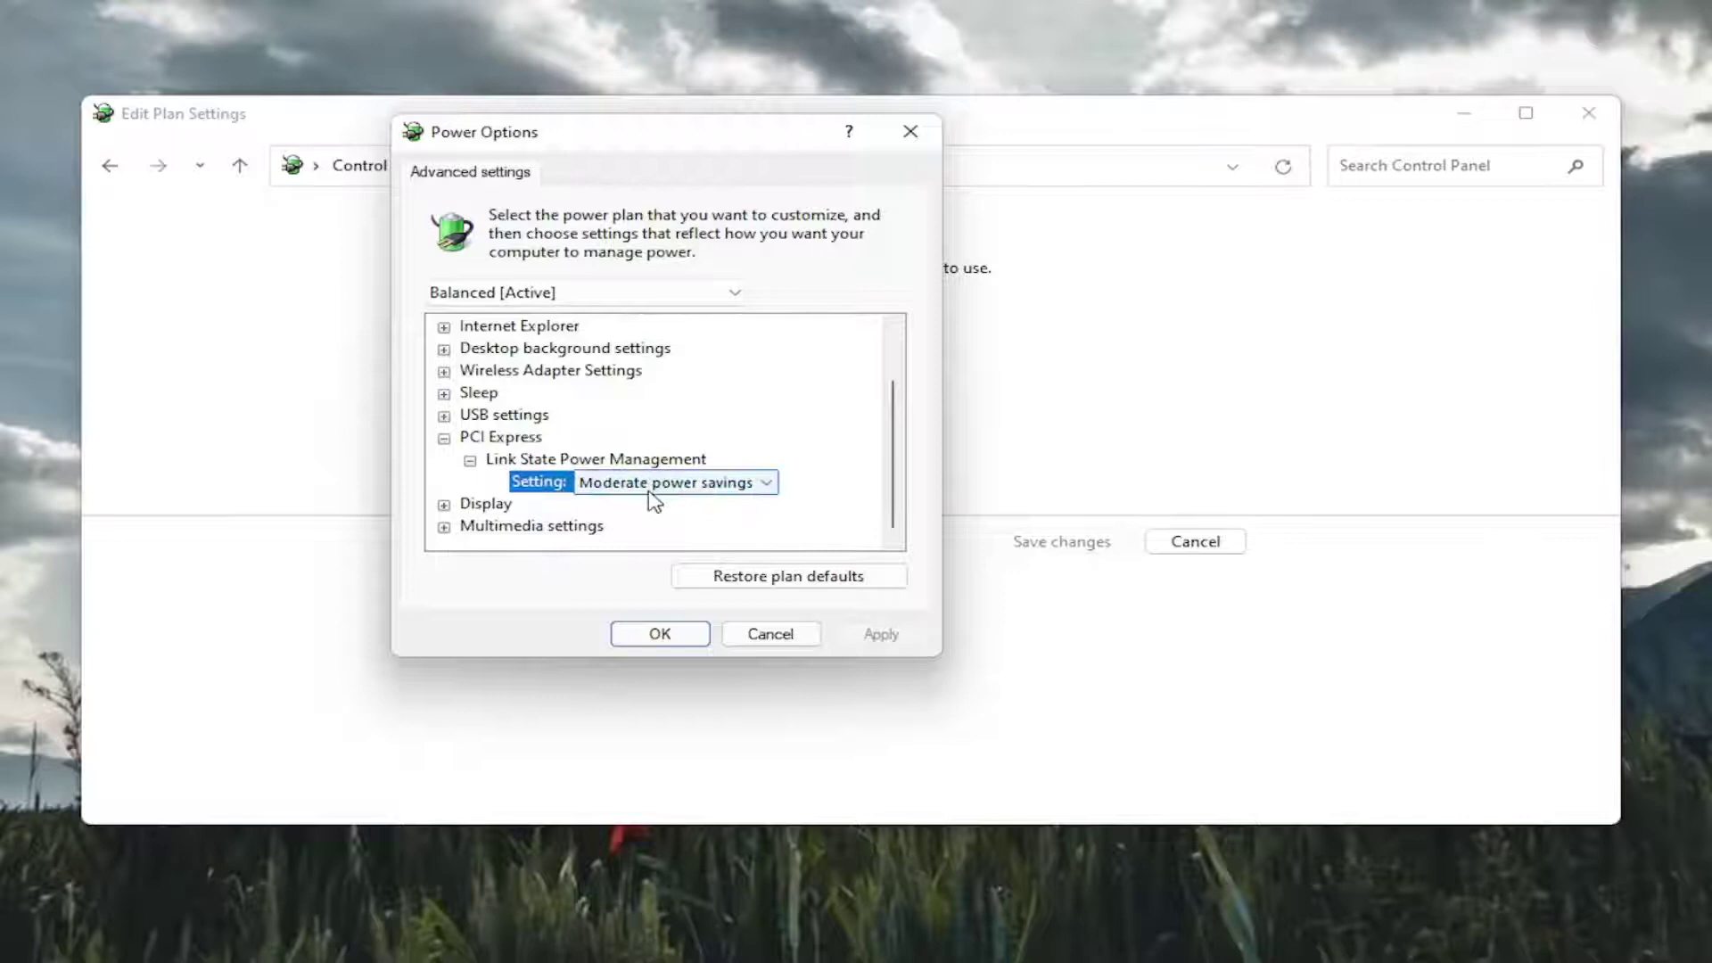
click(653, 484)
click(629, 501)
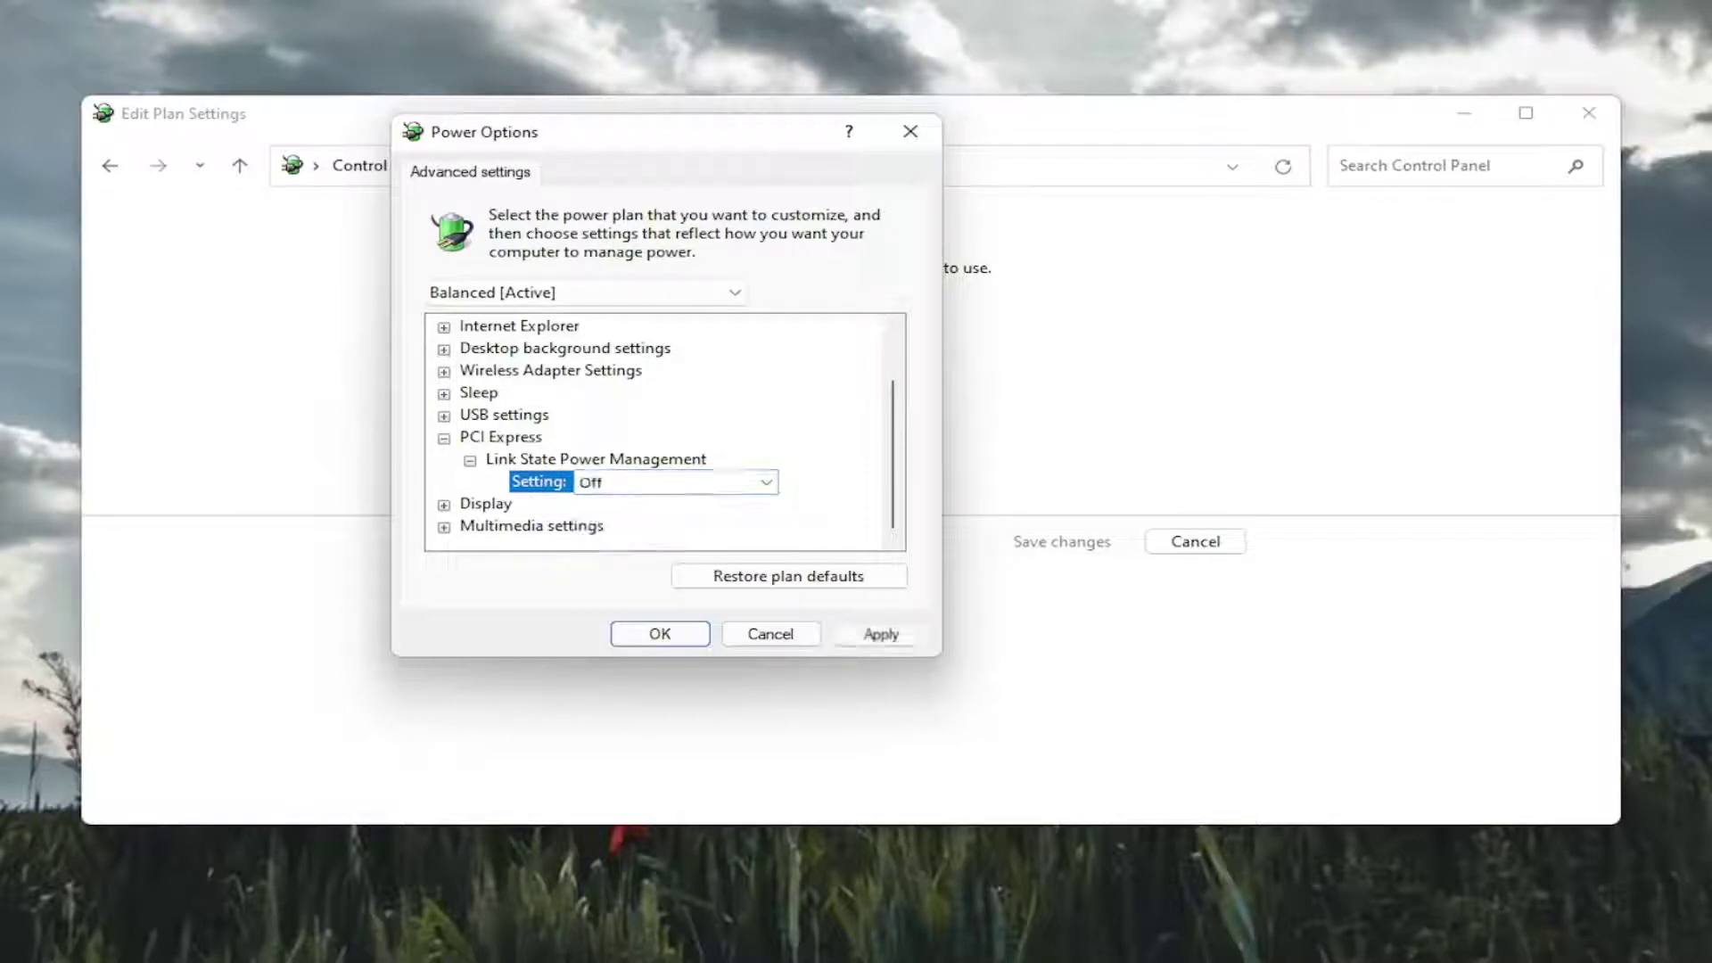
click(876, 636)
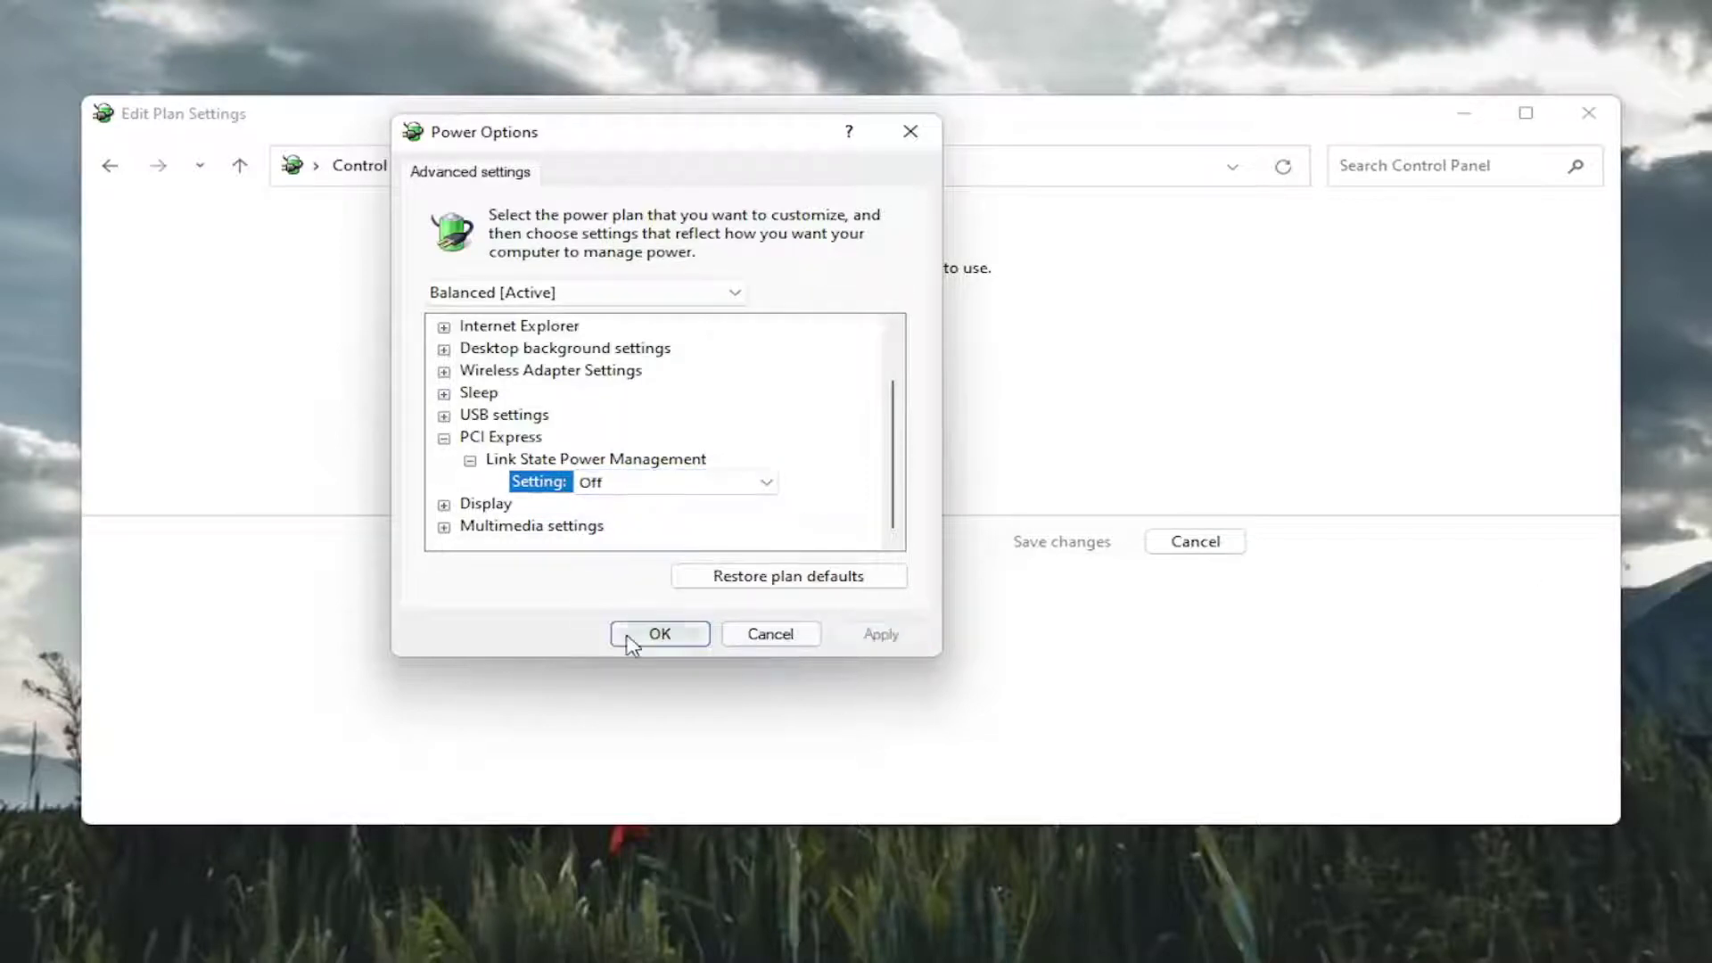
click(650, 637)
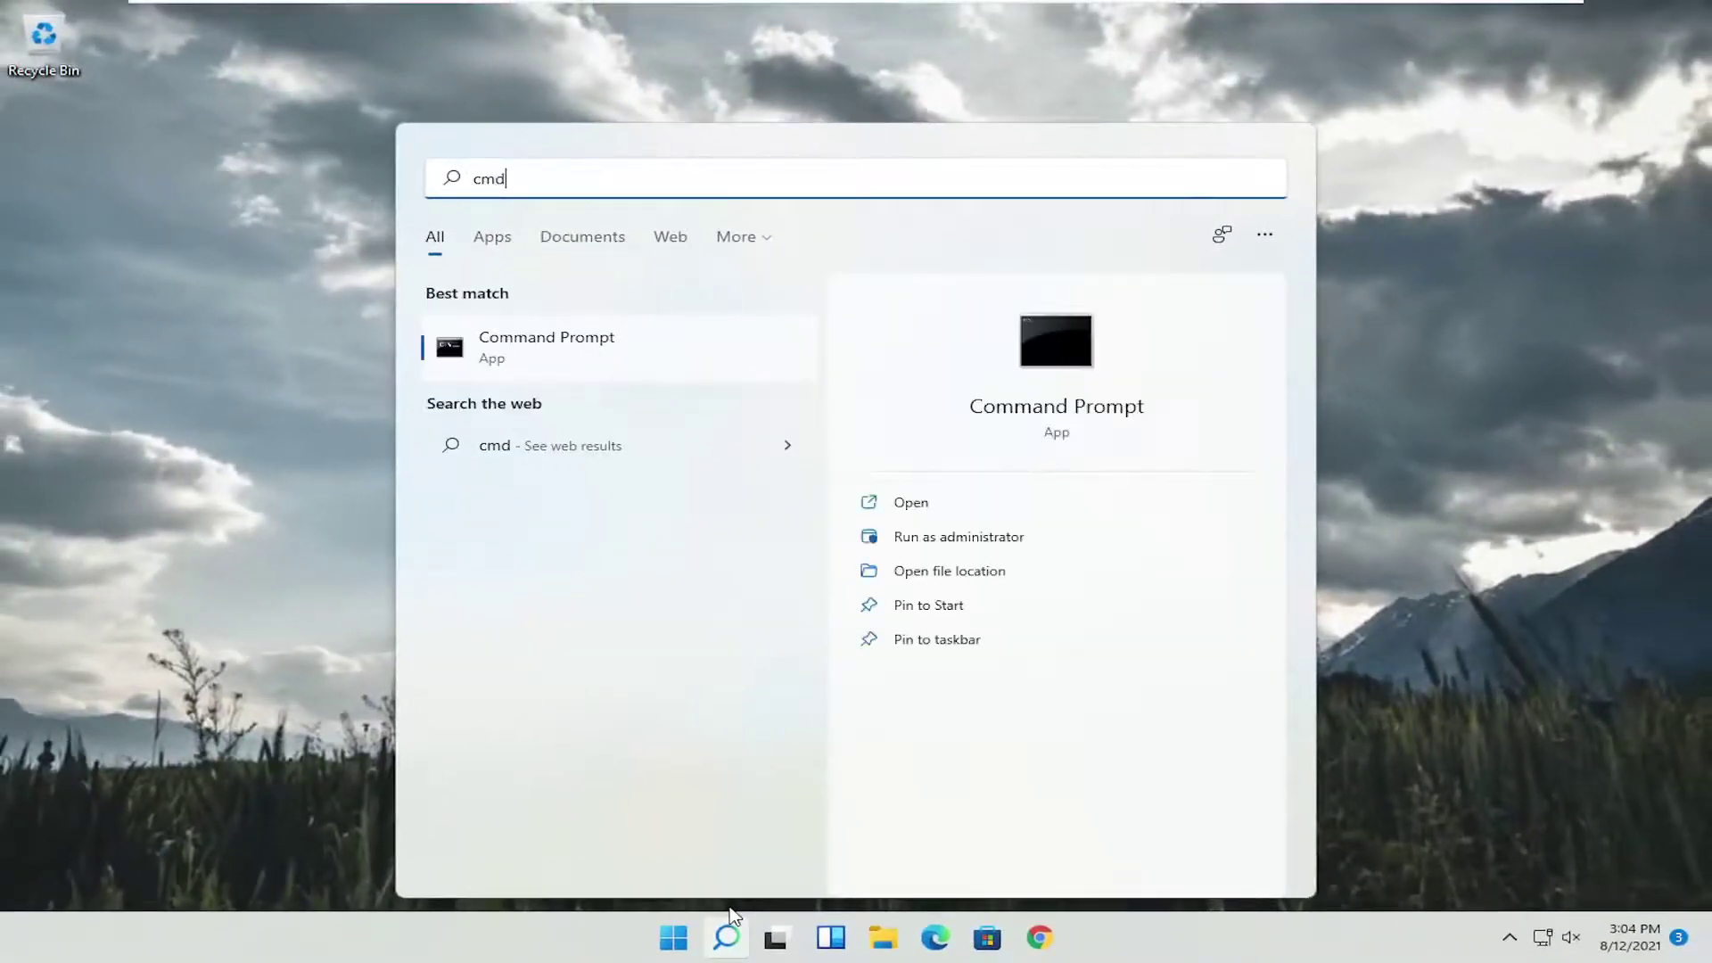
Step: Launch Command Prompt as administrator and approve the User Account Control prompt
right_click(523, 350)
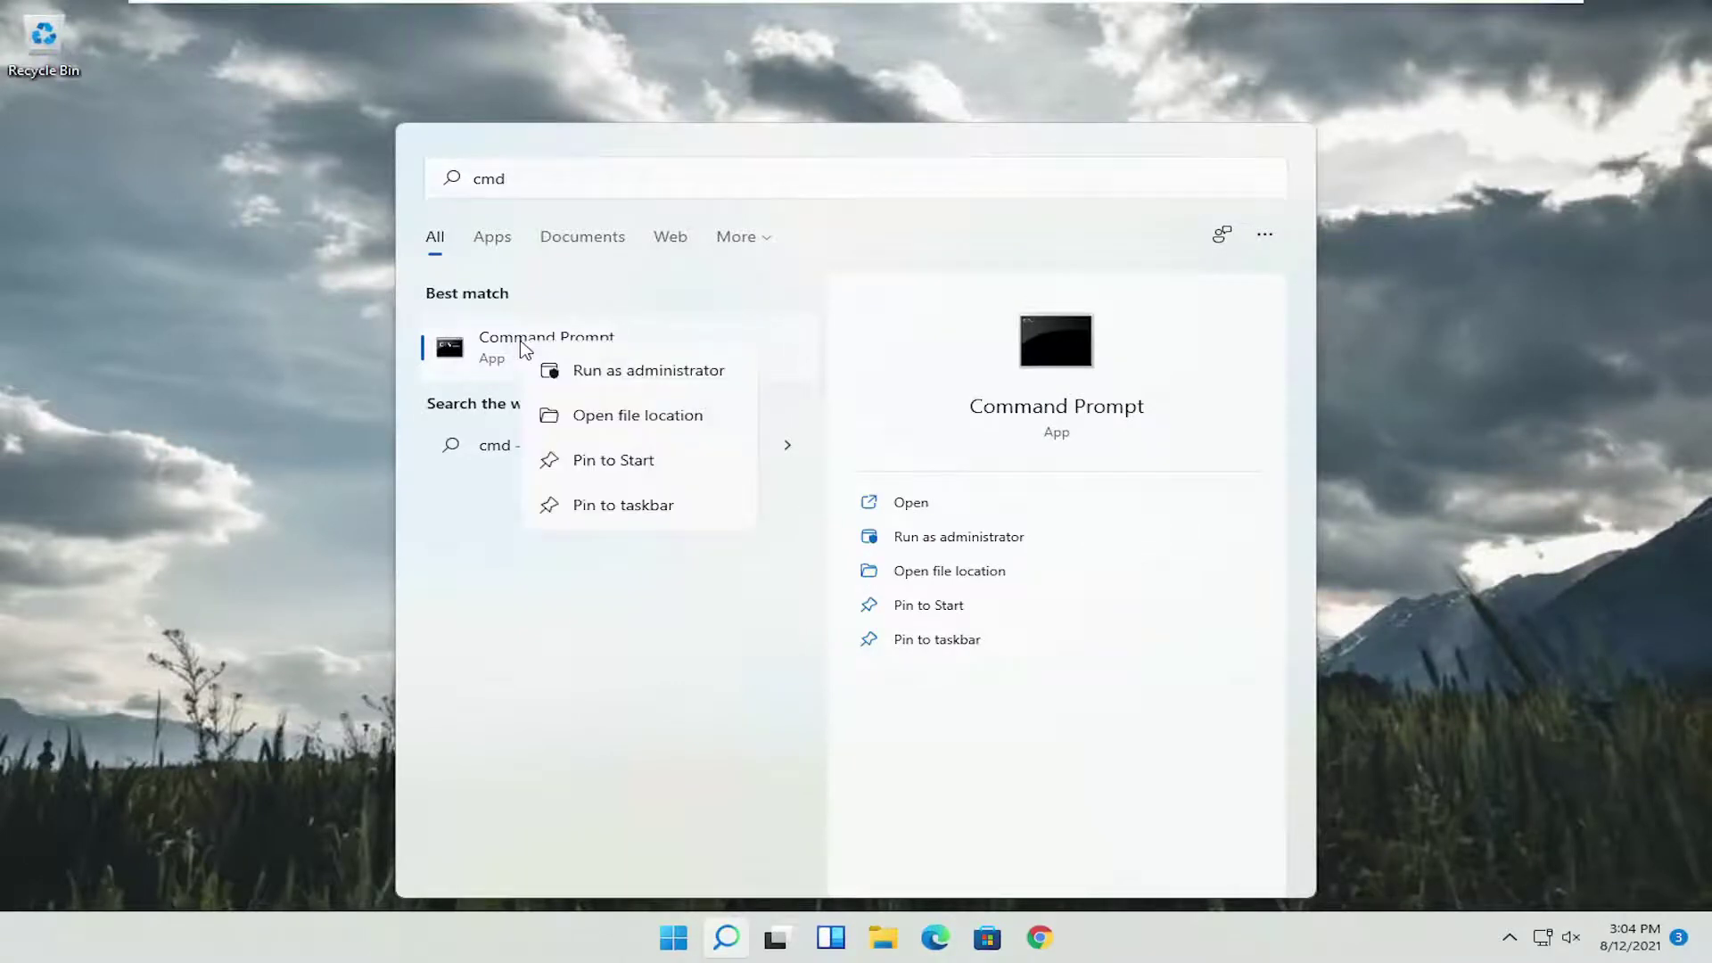
click(581, 375)
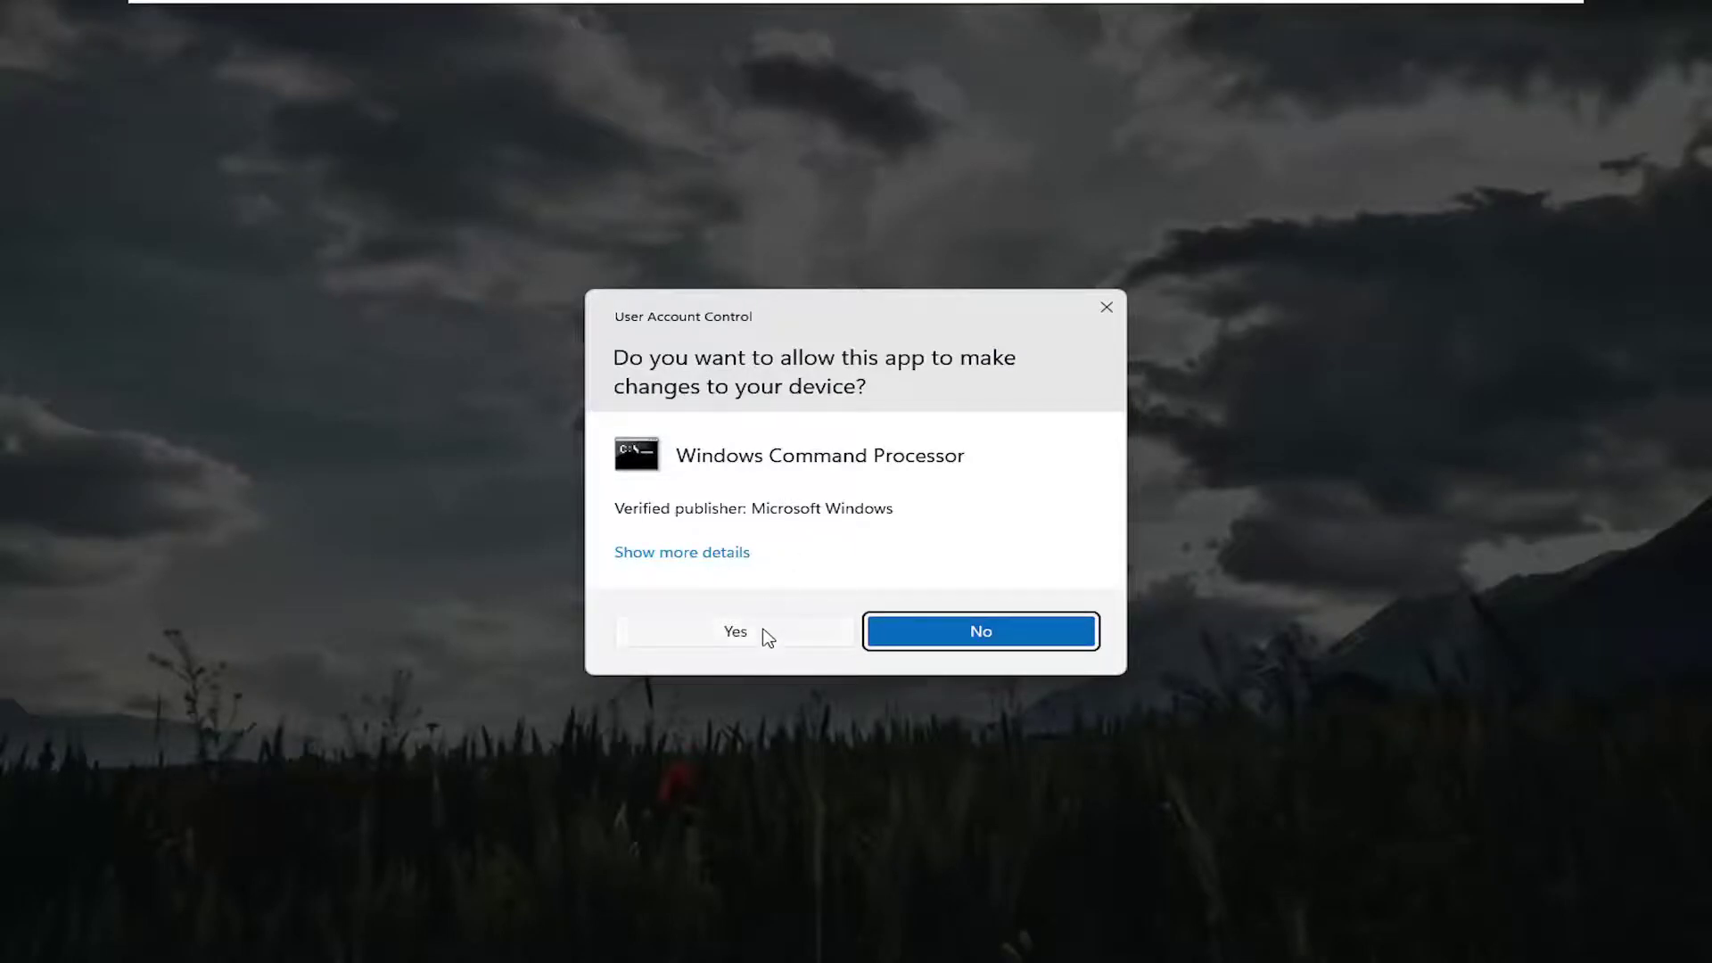
click(736, 632)
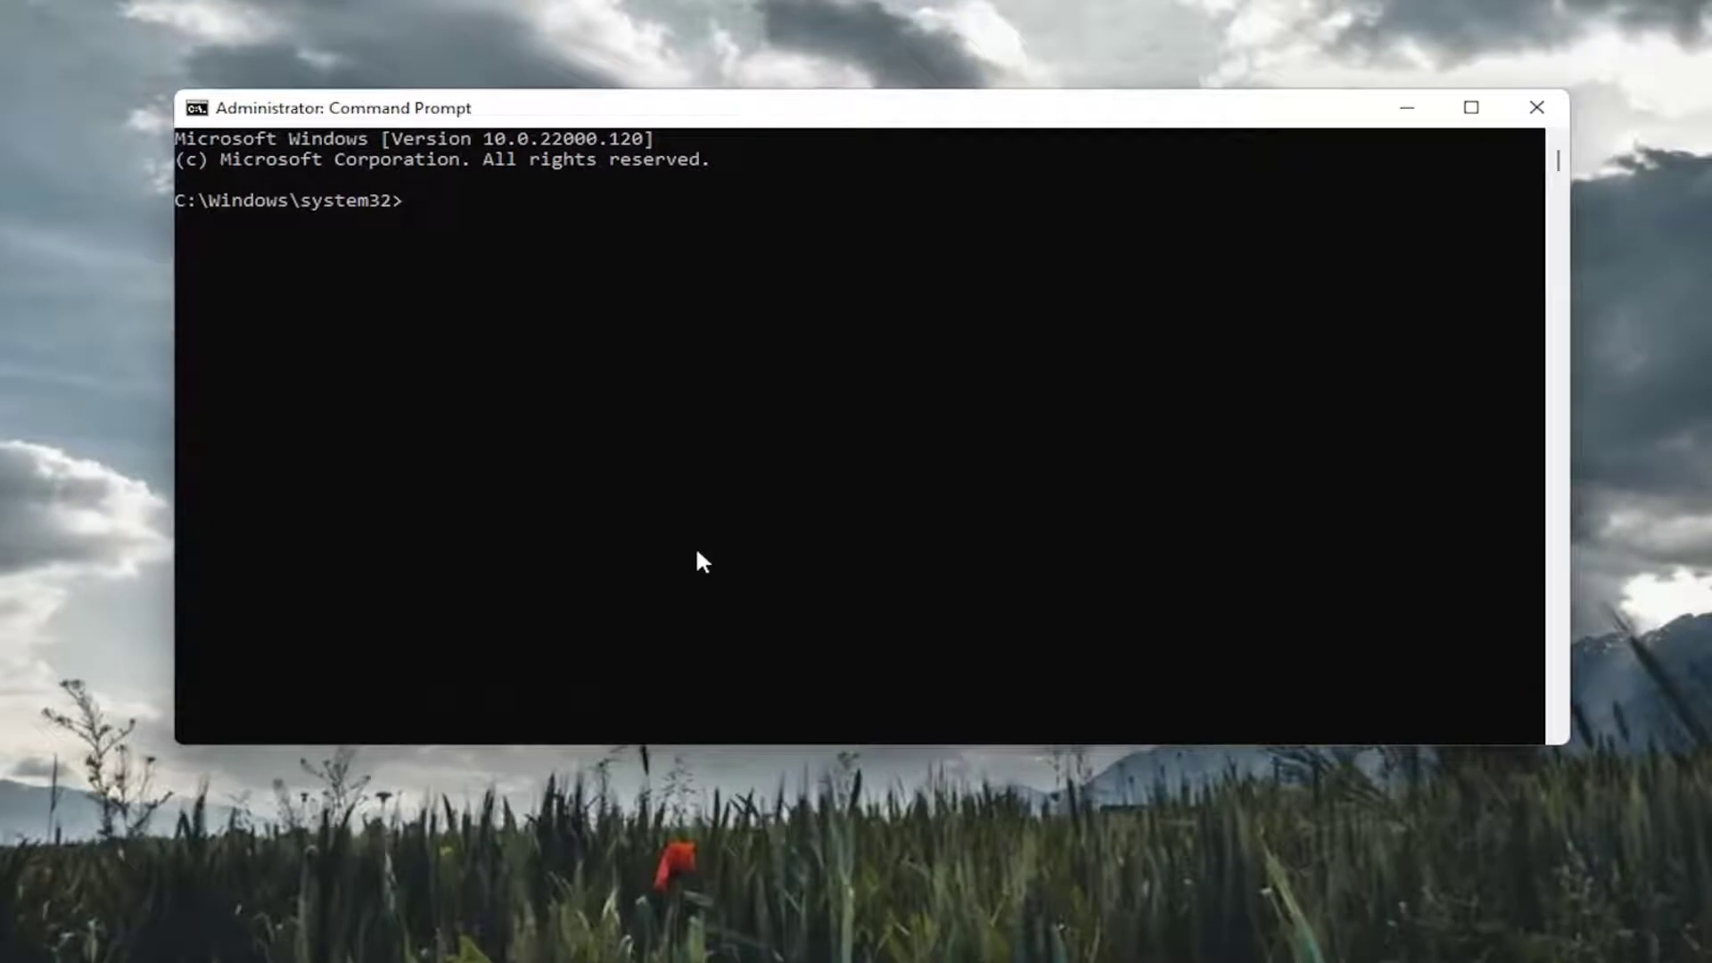
text(power)
text(cfg -)
text(h)
text( off)
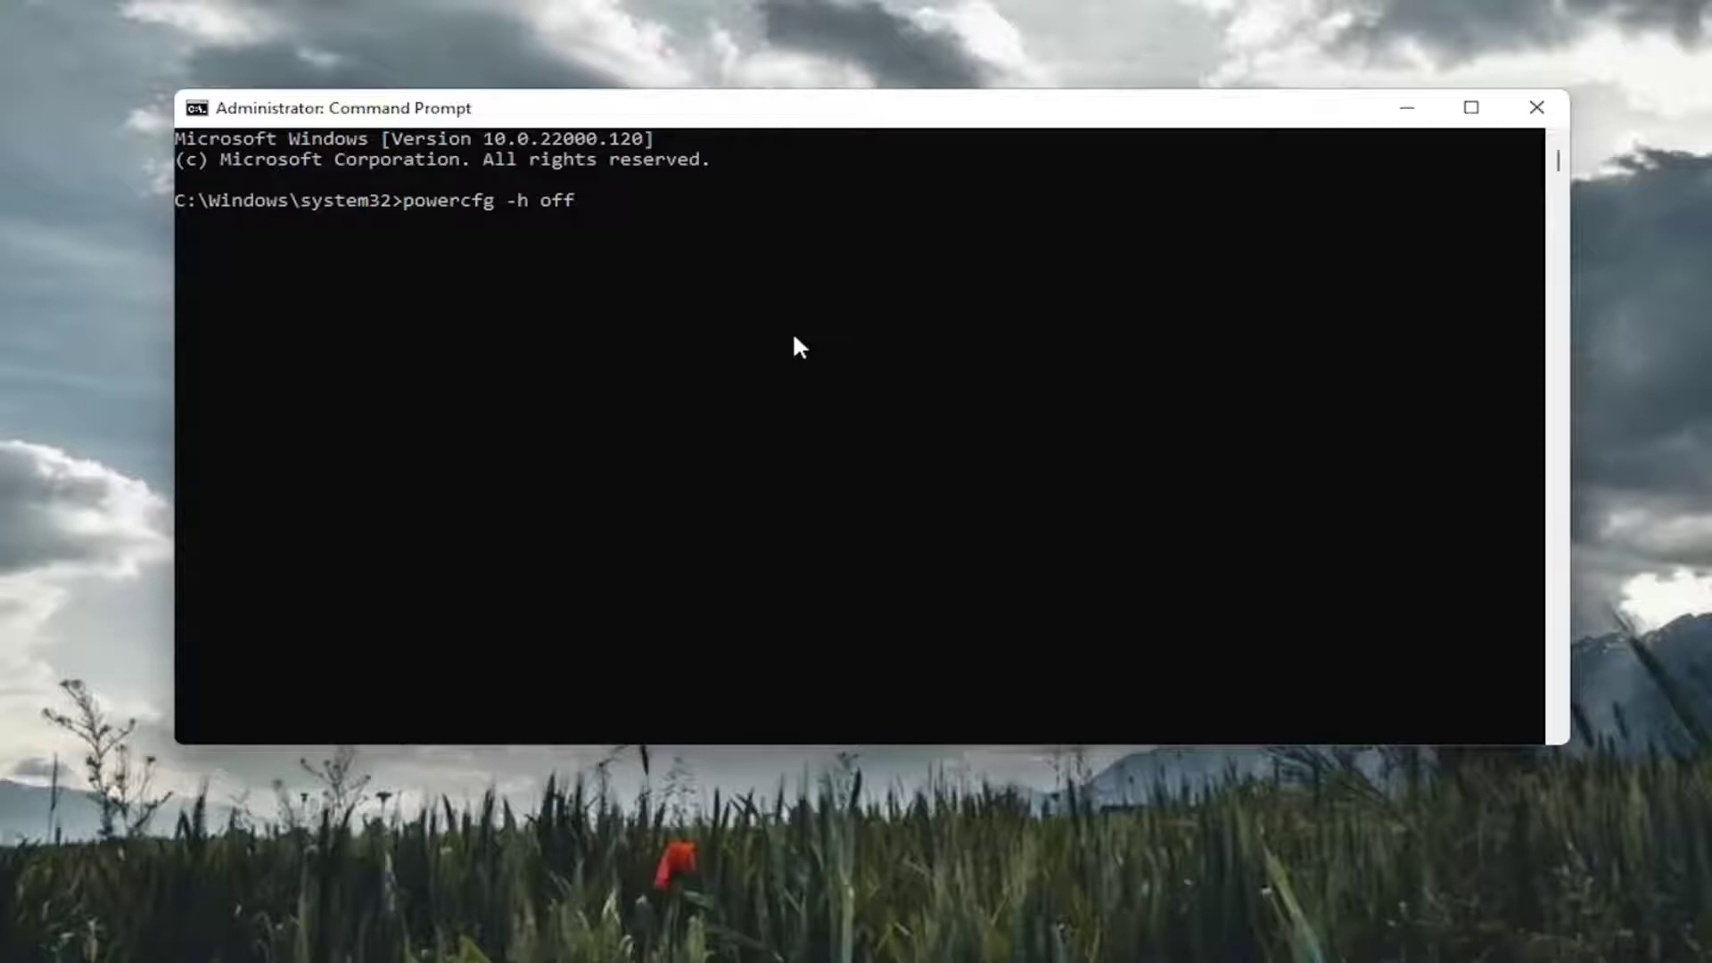
Step: Run powercfg -h off to disable hibernation
key(Return)
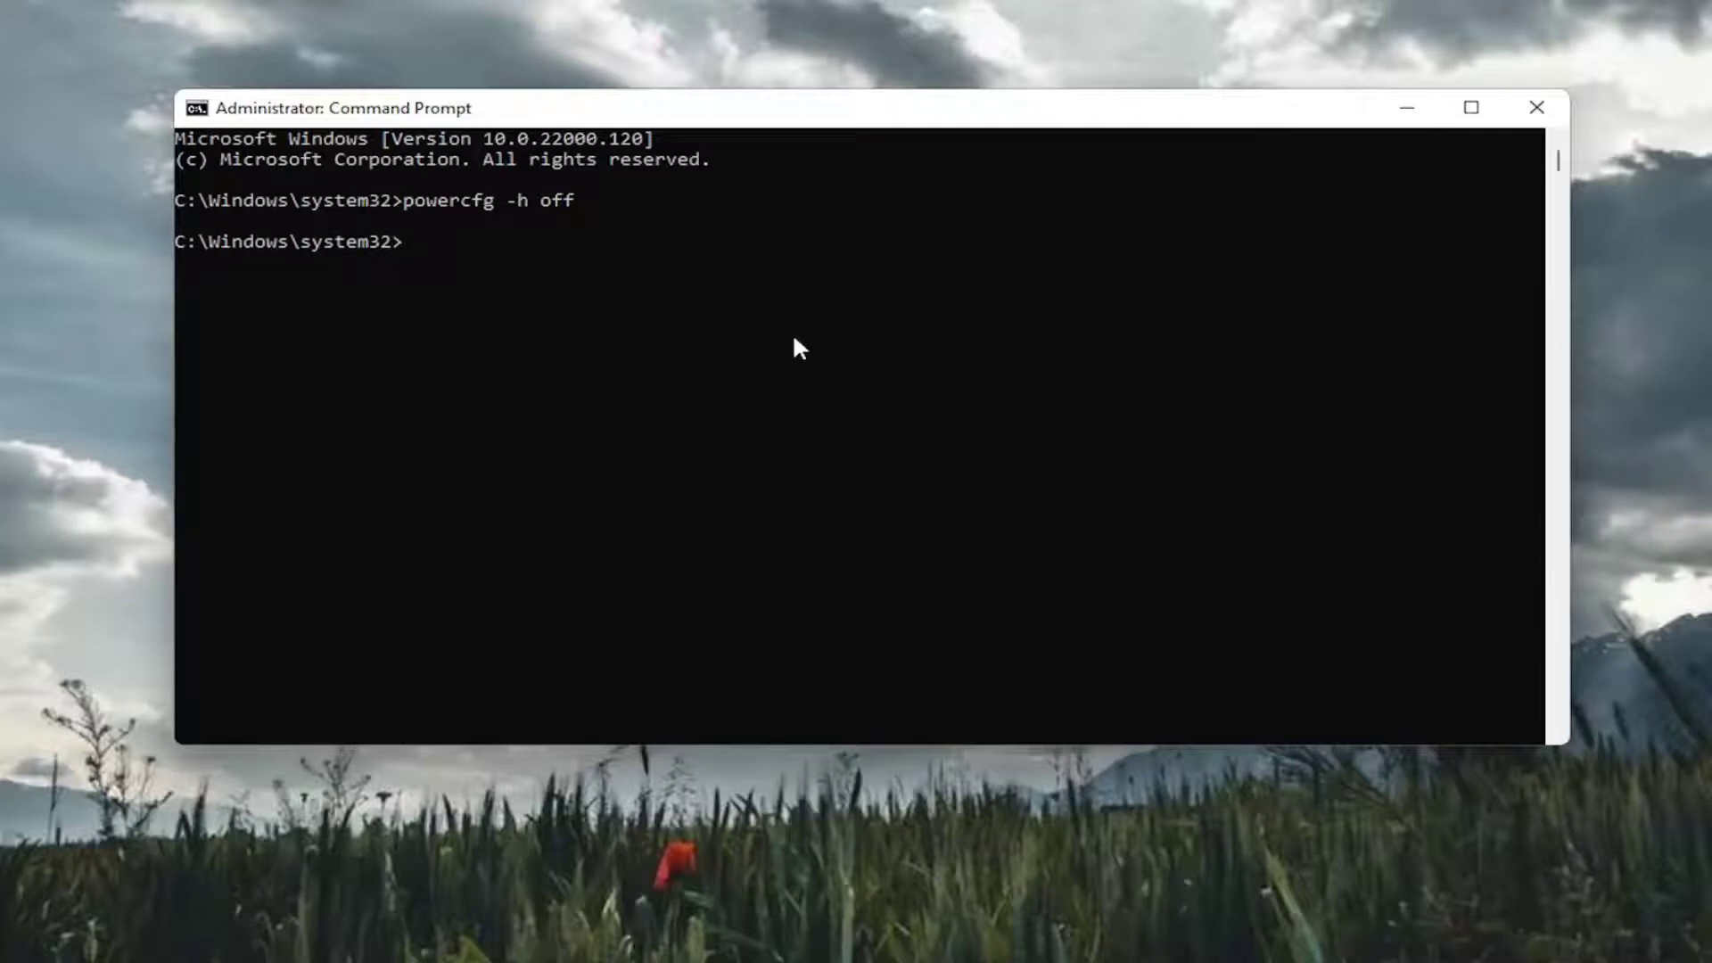
text(sf)
text(c /s)
text(cannow)
Step: Run sfc /scannow until verification reaches 100% with no integrity violations
key(Return)
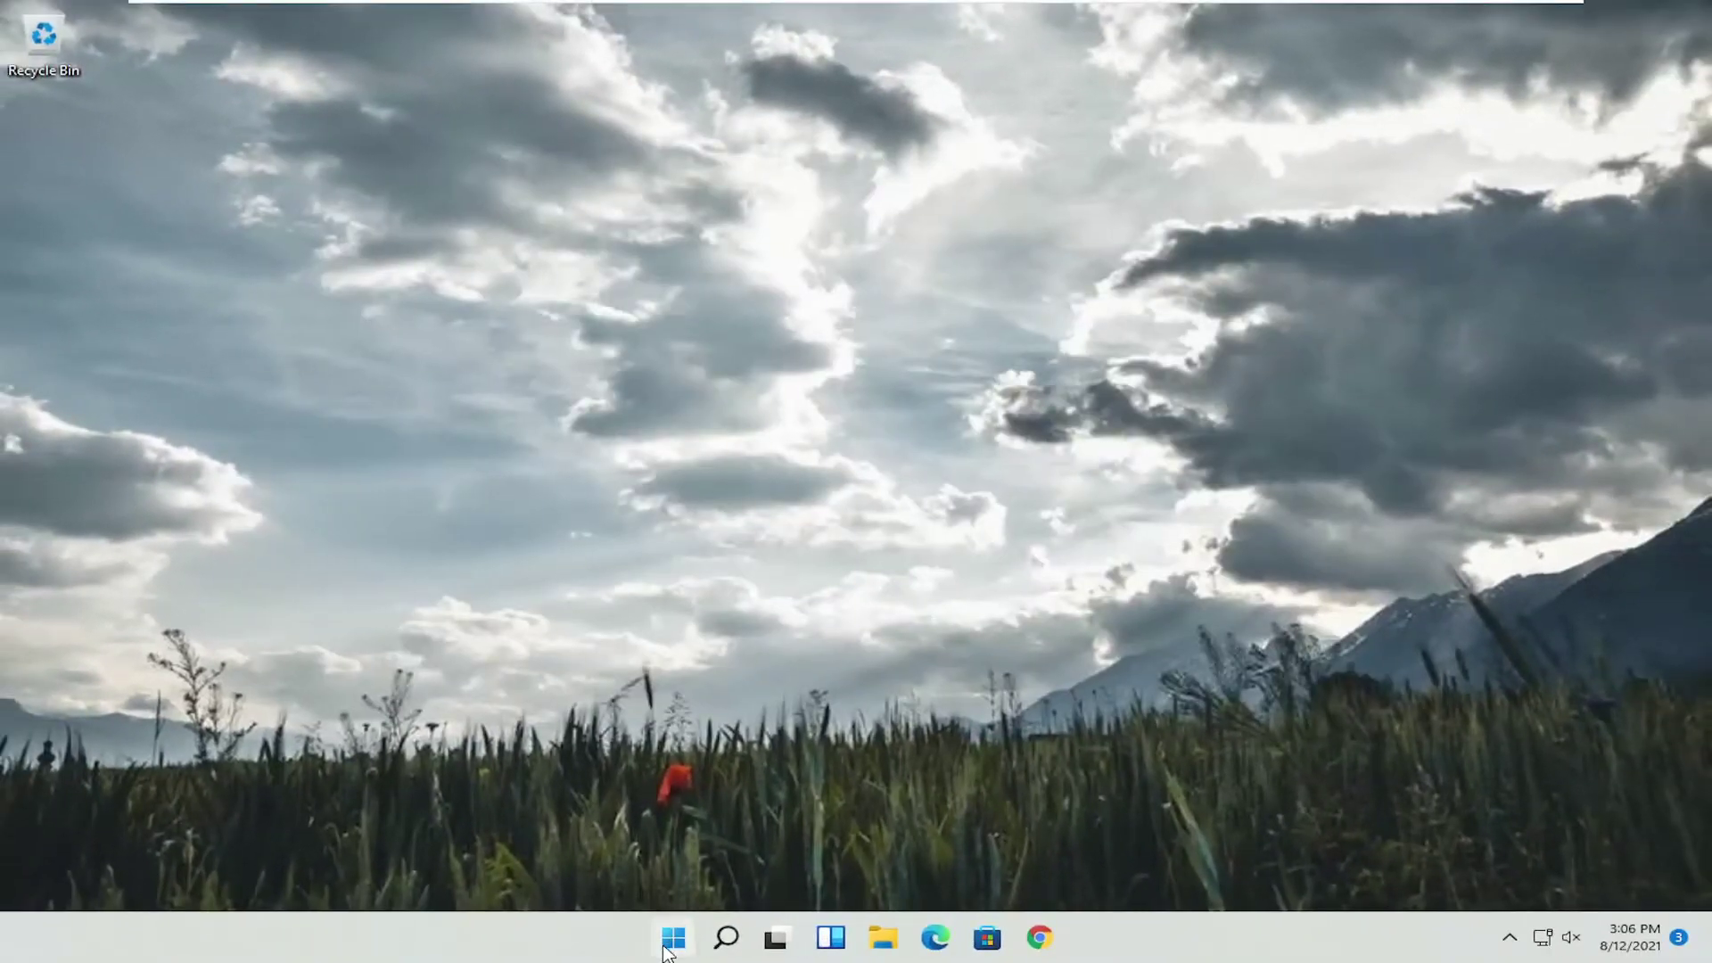
Step: Bring up the Start button's shortcut menu to review the shut down and restart options
right_click(669, 934)
mouse_move(654, 852)
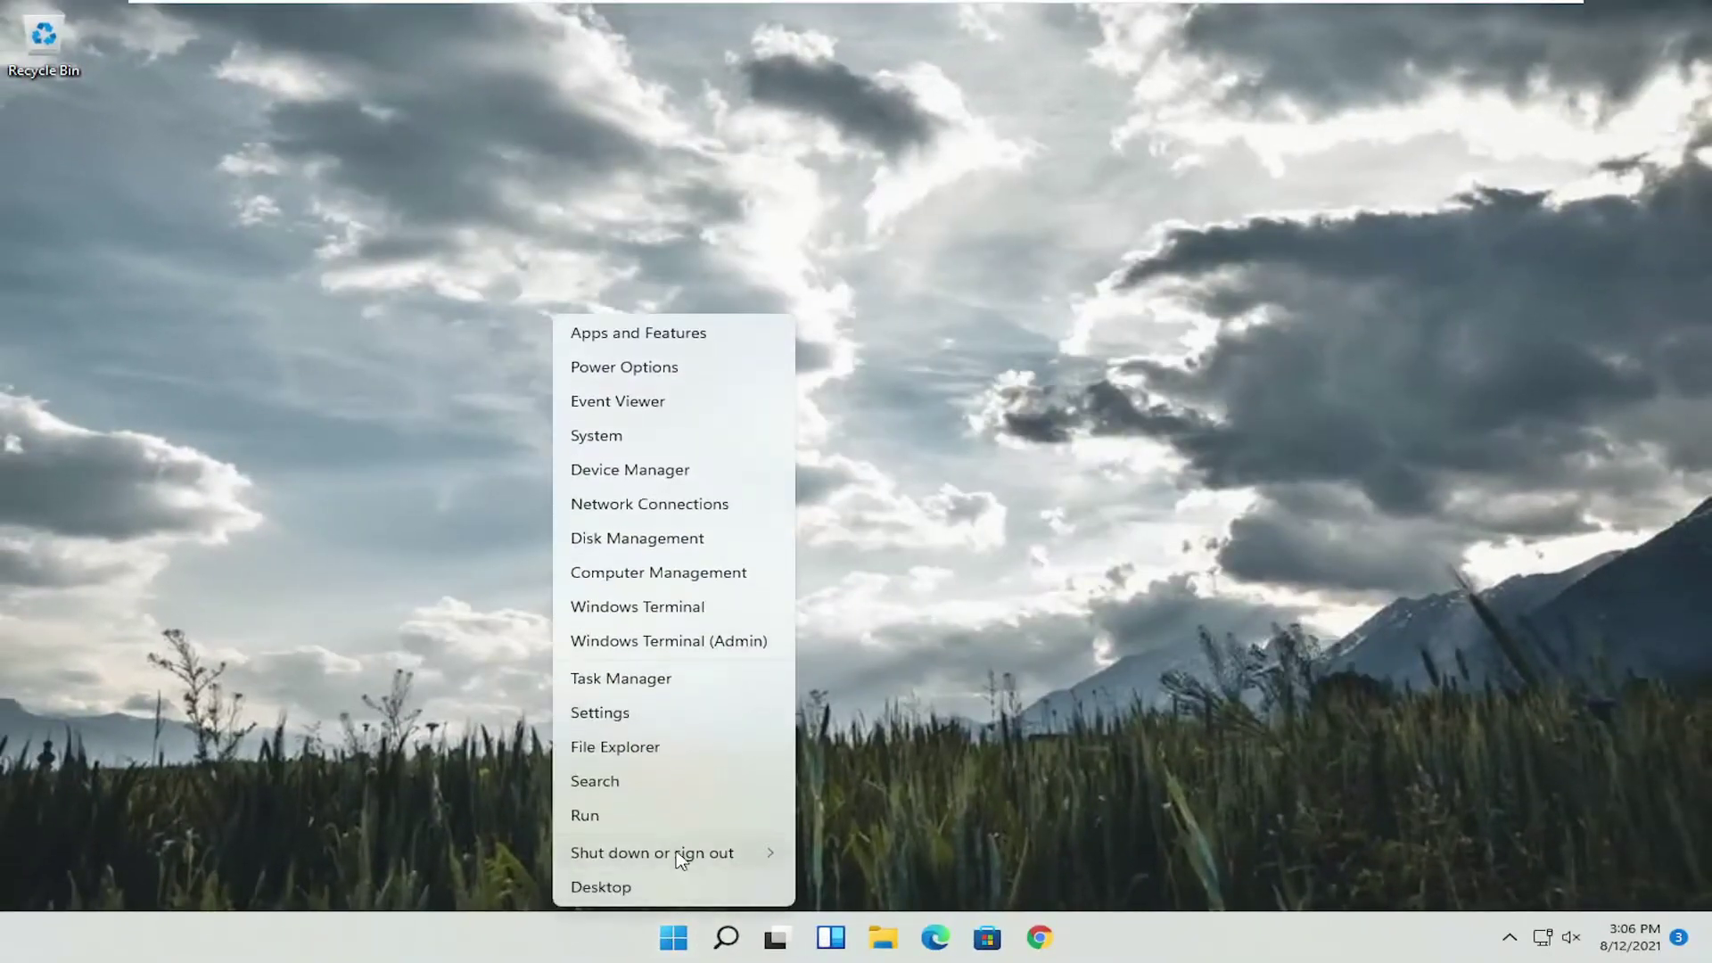